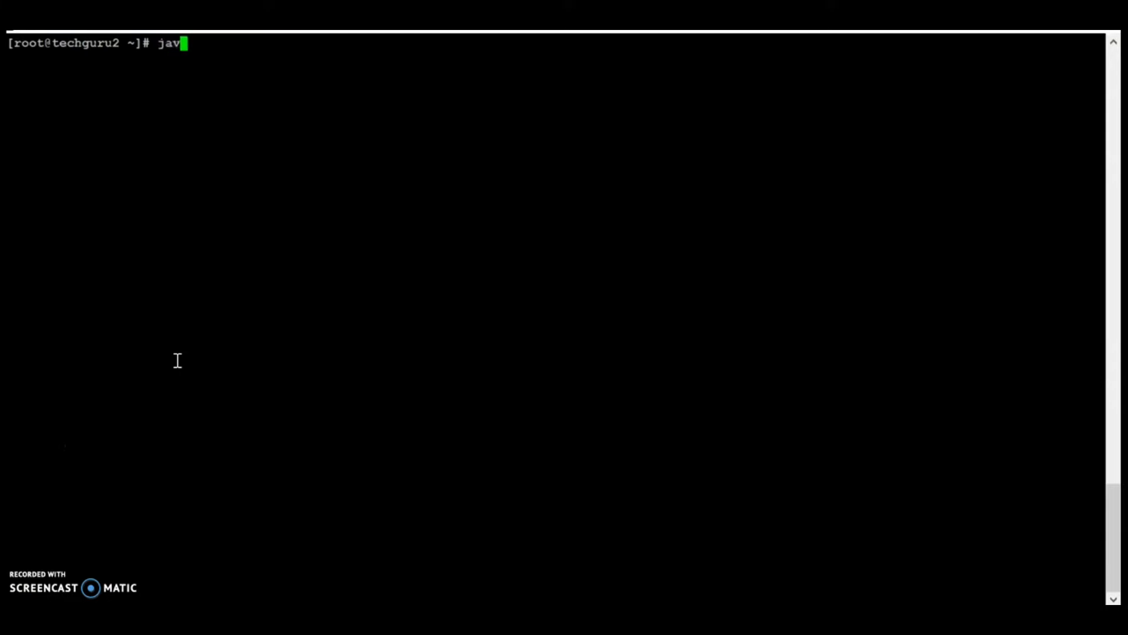
Step: Confirm OpenJDK 1.8.0_144 with java -version and copy the Jenkins repo wget command from the guide
{"action": "type", "text": "sion"}
{"action": "key", "text": "Return"}
{"action": "key", "text": "Return"}
{"action": "key", "text": "Return"}
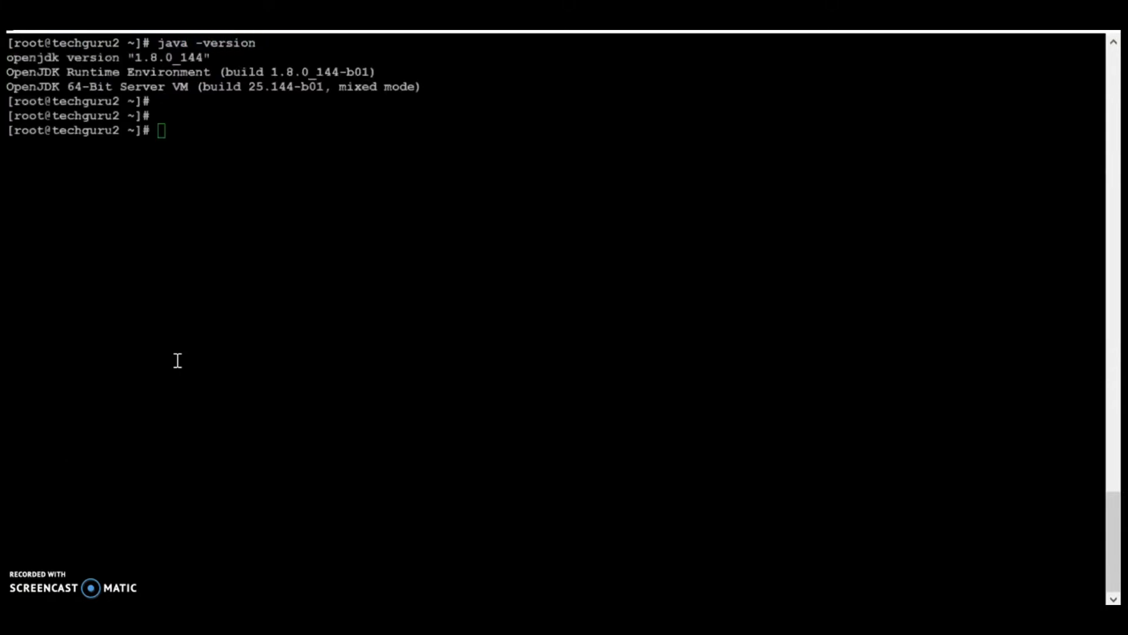
{"action": "key", "text": "alt+Tab"}
{"action": "key", "text": "alt+Tab"}
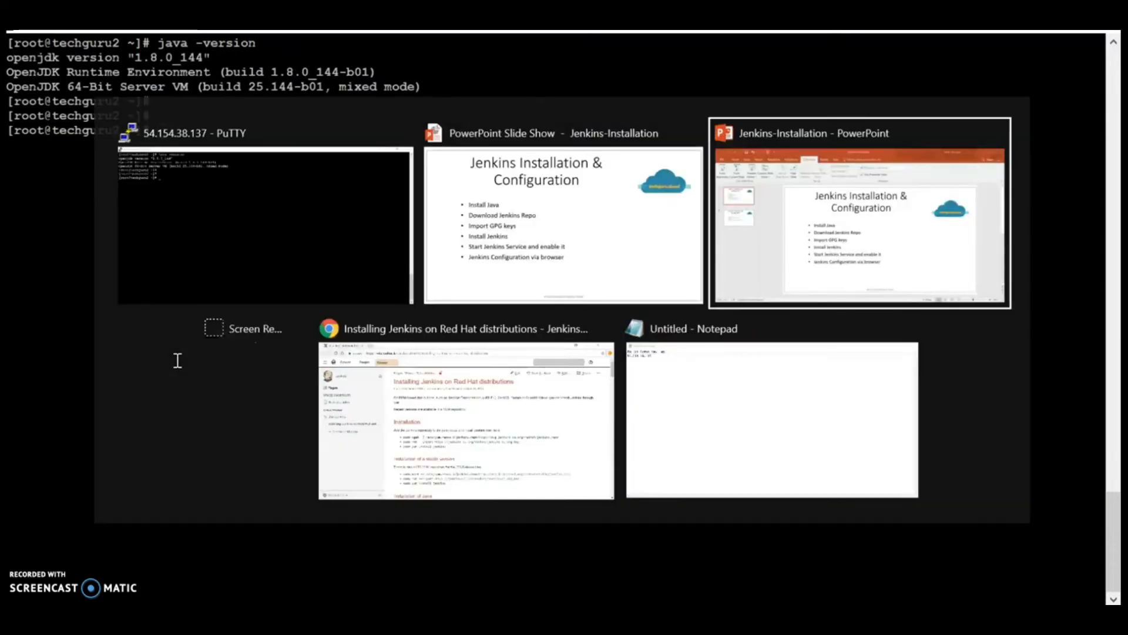
{"action": "key", "text": "alt+Tab"}
{"action": "key", "text": "alt+Tab"}
{"action": "key", "text": "alt+Tab"}
{"action": "key", "text": "alt+Tab"}
{"action": "key", "text": "alt+Tab"}
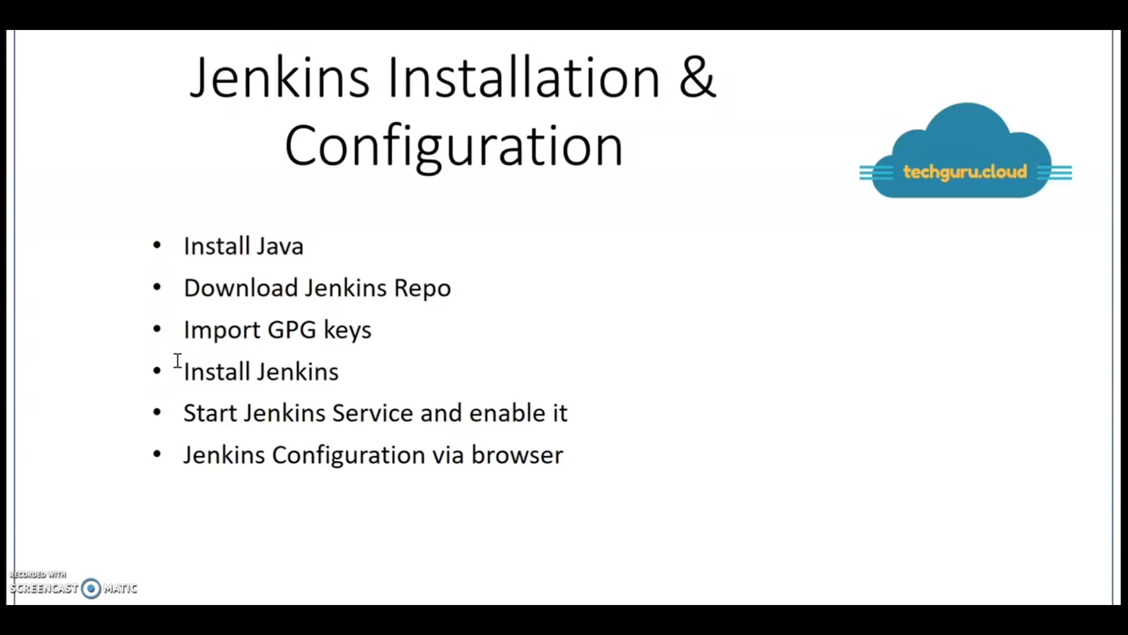
{"action": "key", "text": "alt+Tab"}
{"action": "key", "text": "alt+Tab"}
{"action": "key", "text": "alt+Tab"}
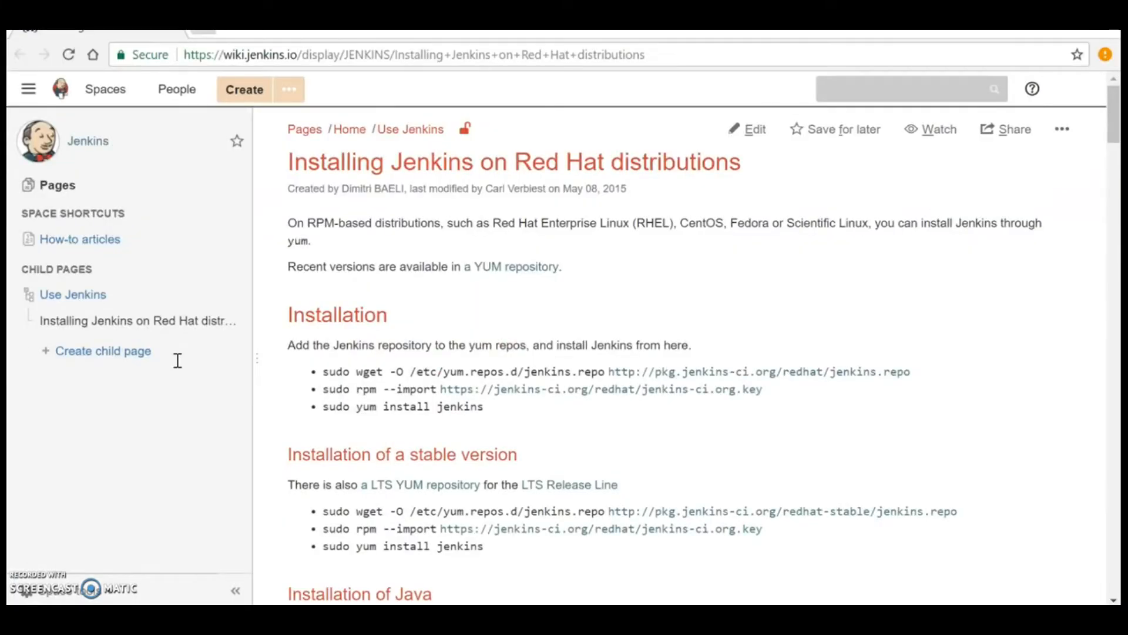
{"action": "left_click_drag", "start_coordinate": [356, 371], "coordinate": [911, 372]}
{"action": "key", "text": "ctrl+c"}
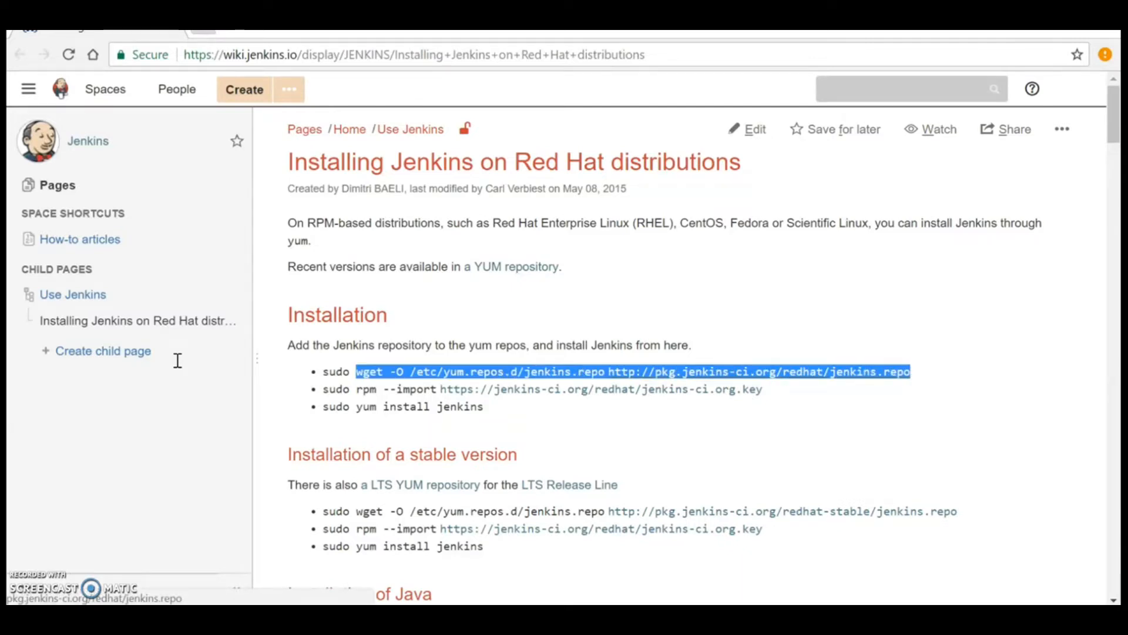
{"action": "key", "text": "alt+Tab"}
Step: Download jenkins.repo into /etc/yum.repos.d with wget and confirm it with ls -ld
{"action": "left_click", "coordinate": [162, 187]}
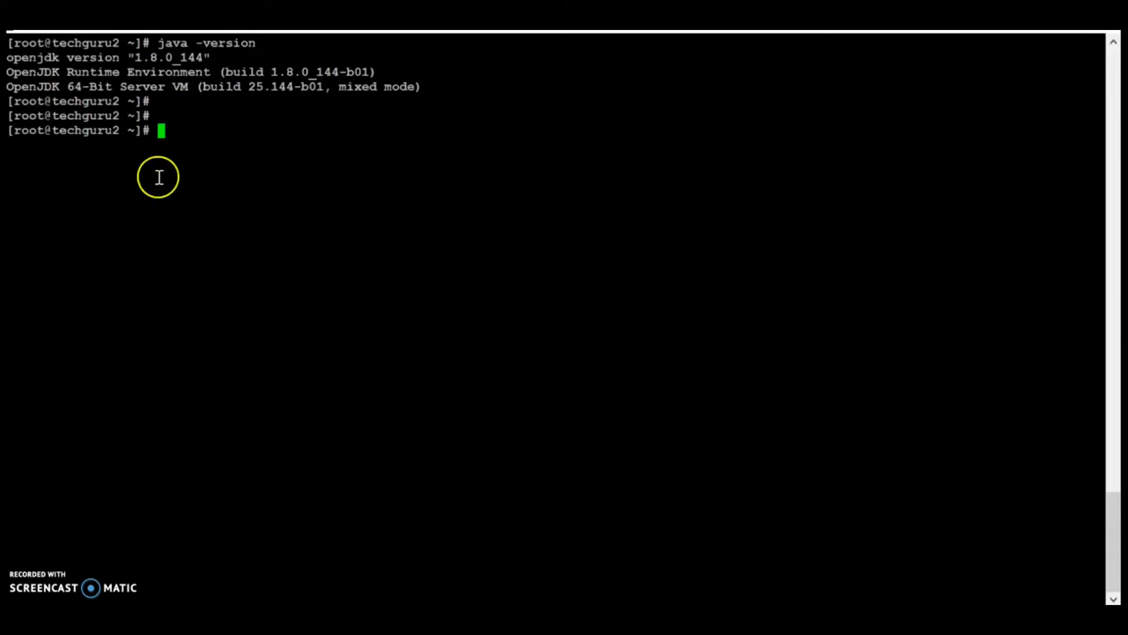
{"action": "right_click", "coordinate": [285, 156]}
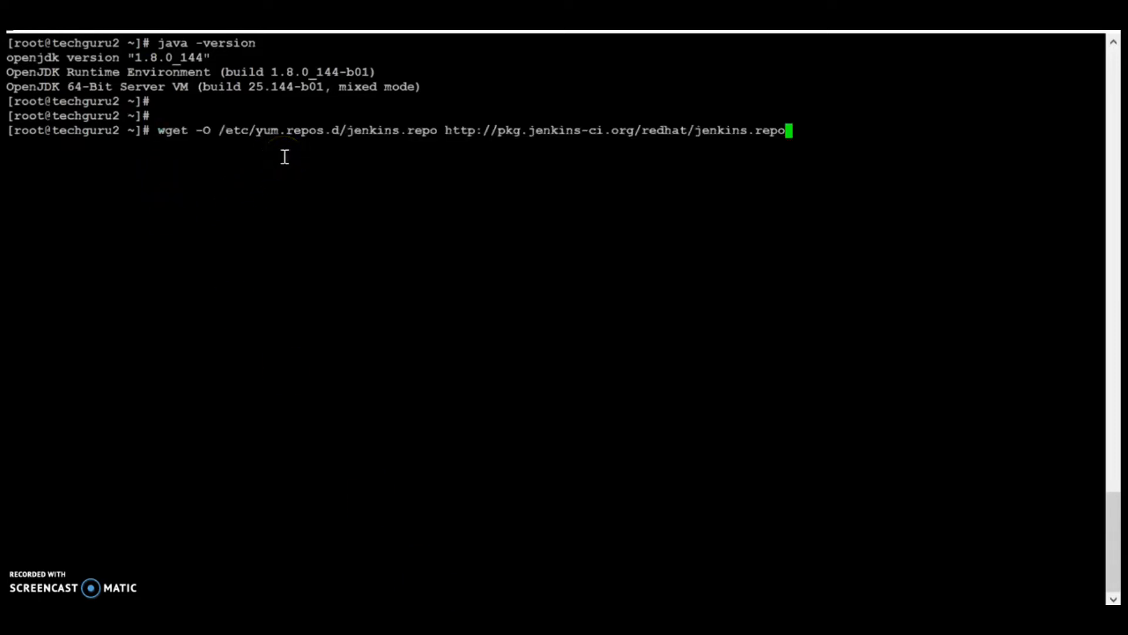
{"action": "key", "text": "Return"}
{"action": "key", "text": "Return"}
{"action": "key", "text": "Return"}
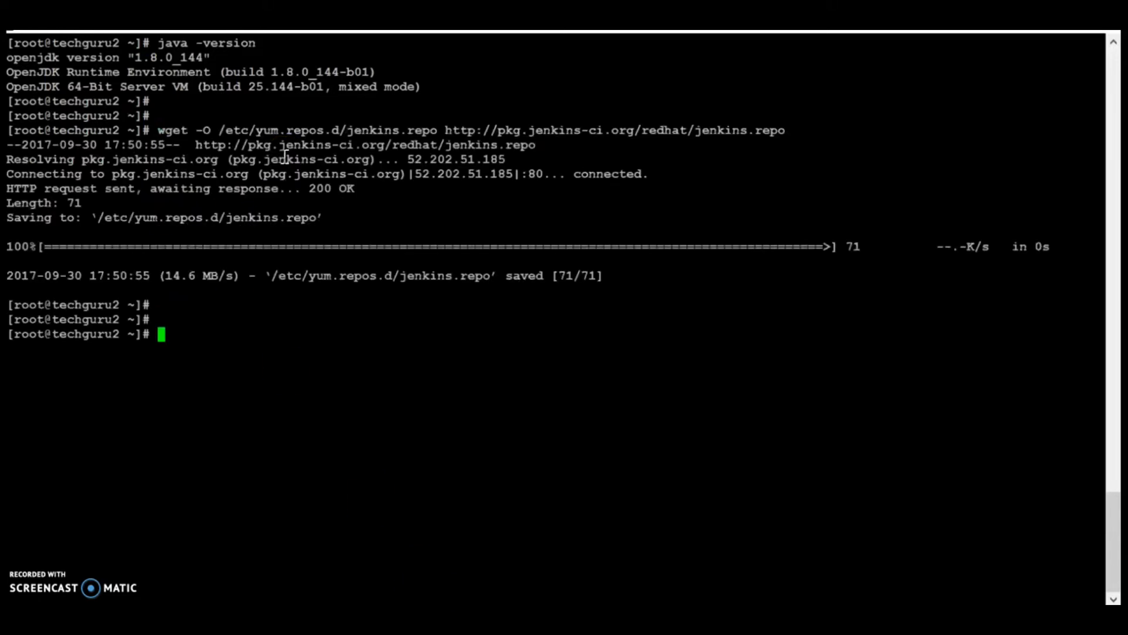
{"action": "double_click", "coordinate": [401, 275]}
{"action": "key", "text": "ctrl+c"}
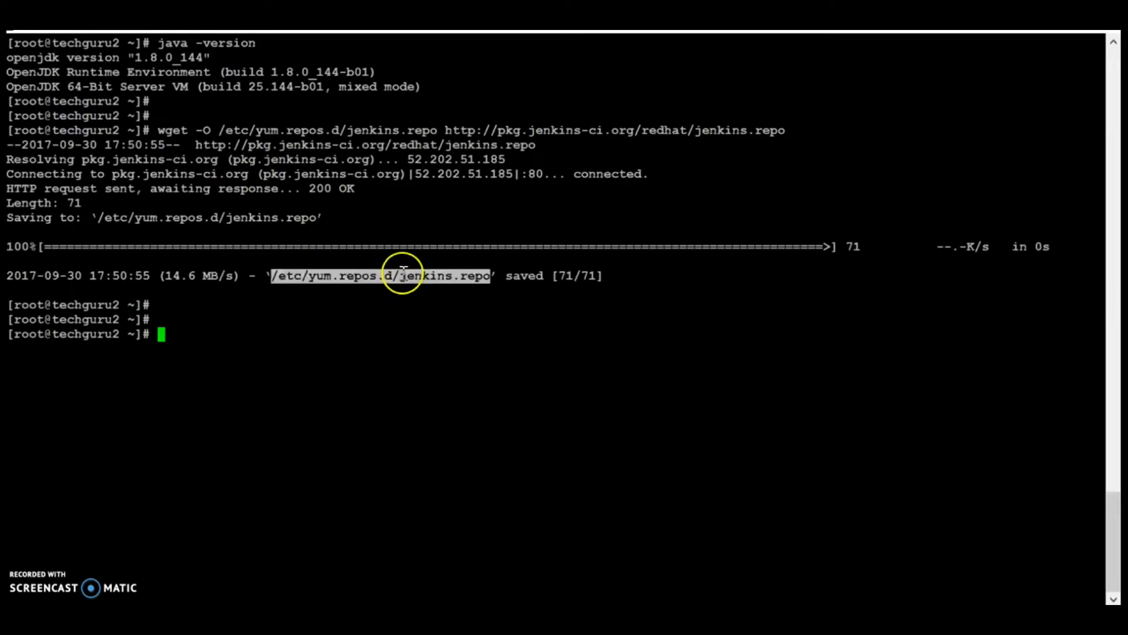
{"action": "type", "text": "ls -ld"}
{"action": "key", "text": "shift+Insert"}
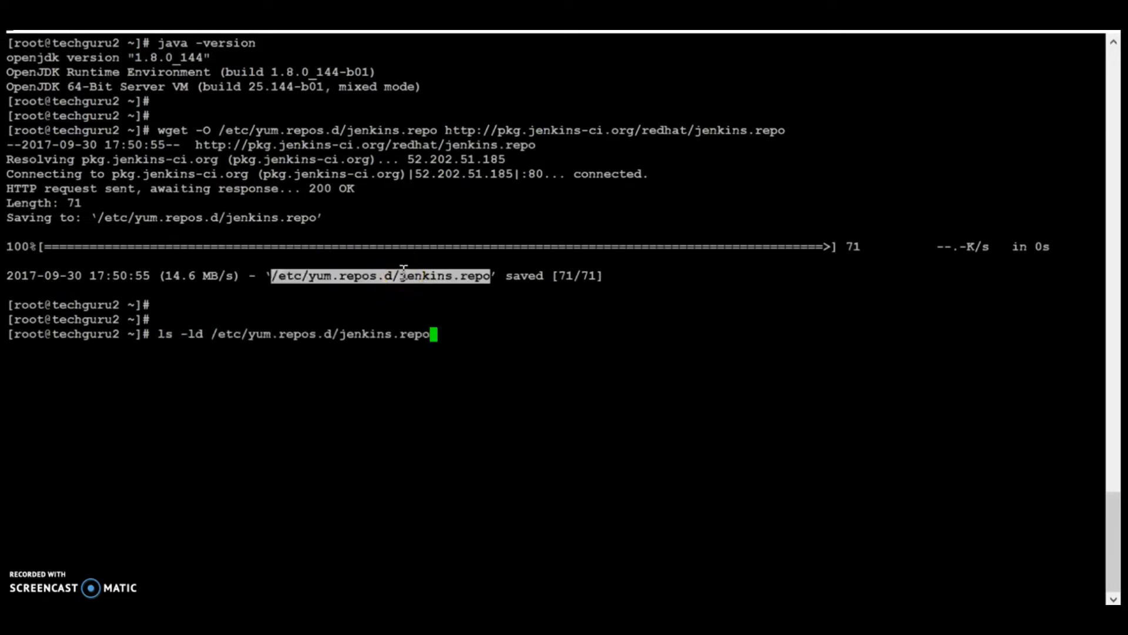
{"action": "key", "text": "Return"}
Step: Copy the rpm --import command from the guide and import the Jenkins GPG key
{"action": "key", "text": "alt+Tab"}
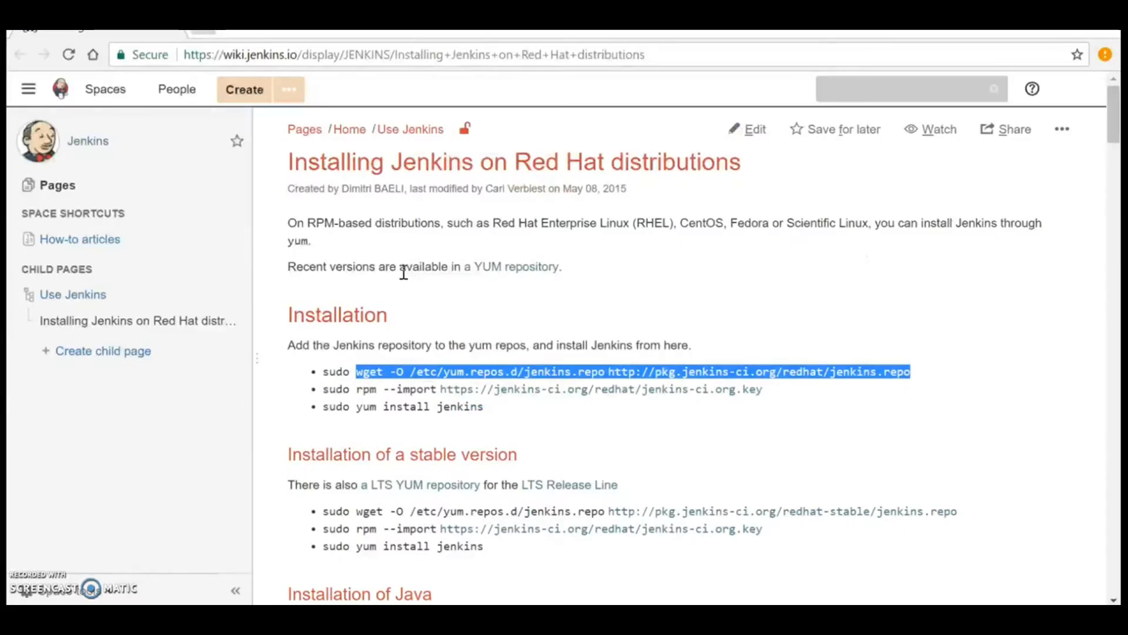
{"action": "left_click_drag", "start_coordinate": [357, 390], "coordinate": [762, 392]}
{"action": "key", "text": "ctrl+c"}
{"action": "key", "text": "alt+Tab"}
{"action": "right_click", "coordinate": [548, 441]}
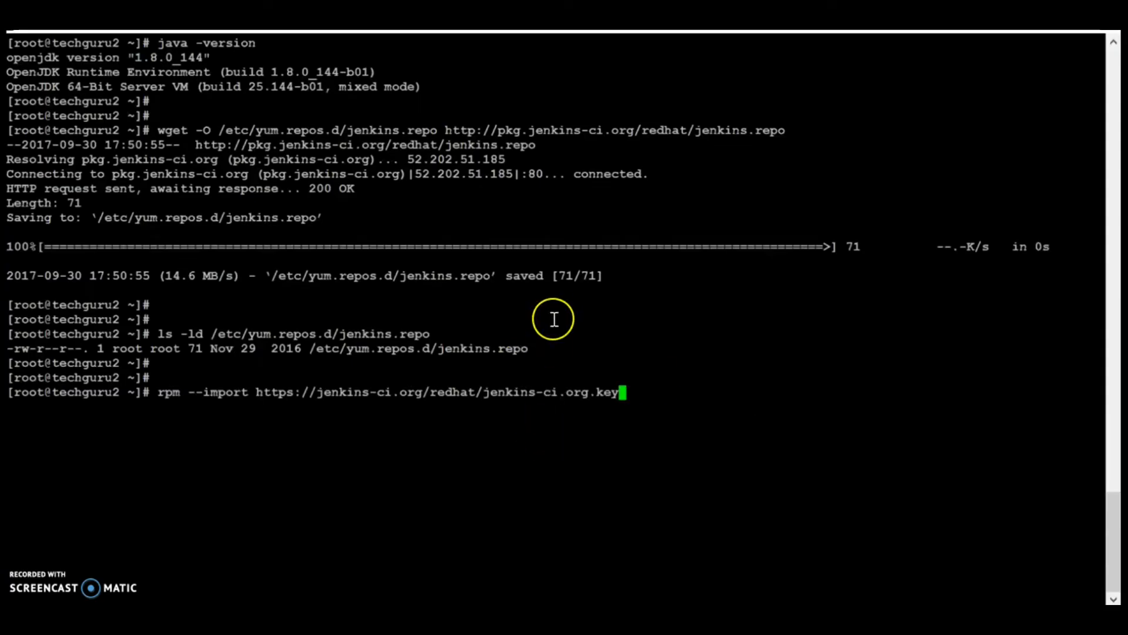
{"action": "key", "text": "Return"}
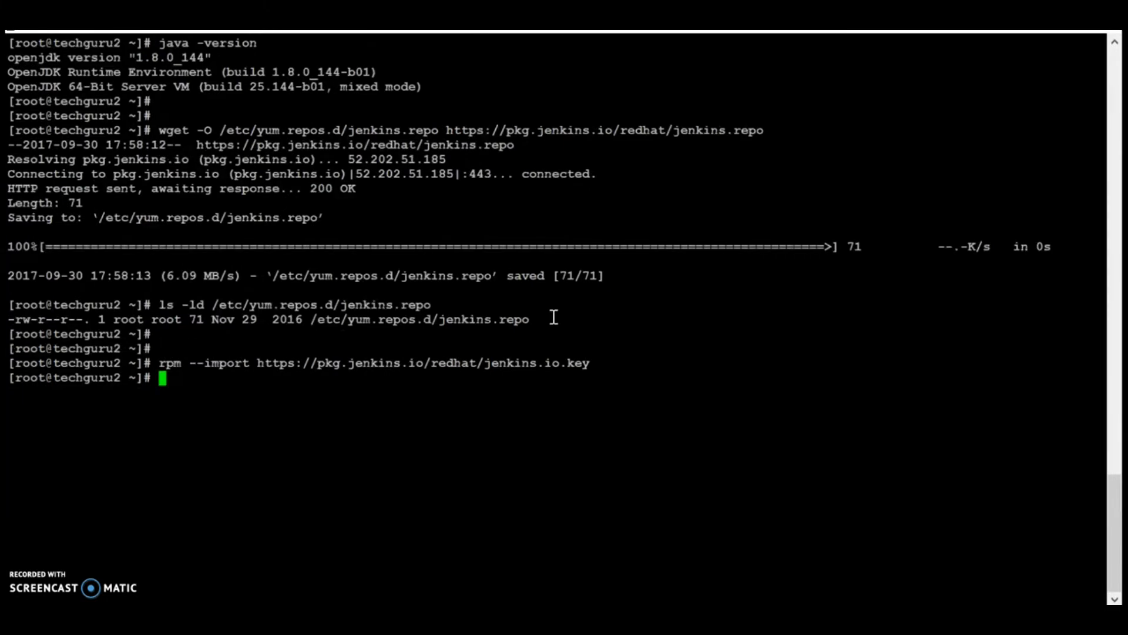
Step: Install Jenkins 2.81-1.1 via yum install jenkins, answering y, then clear the terminal
{"action": "key", "text": "ctrl+l"}
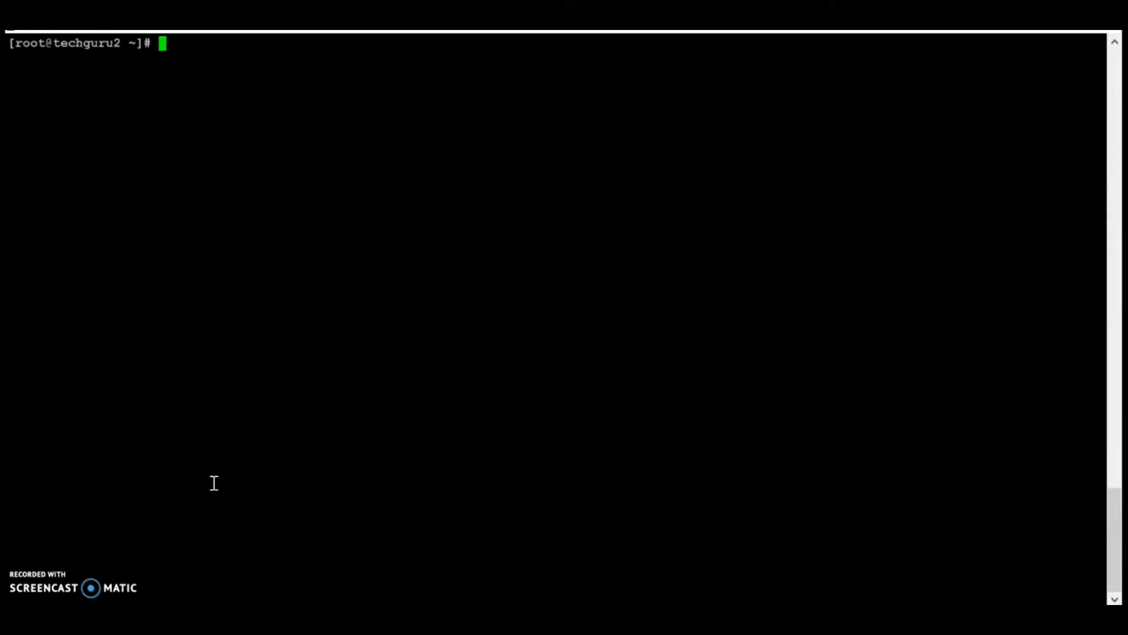
{"action": "type", "text": "yum install jenkins"}
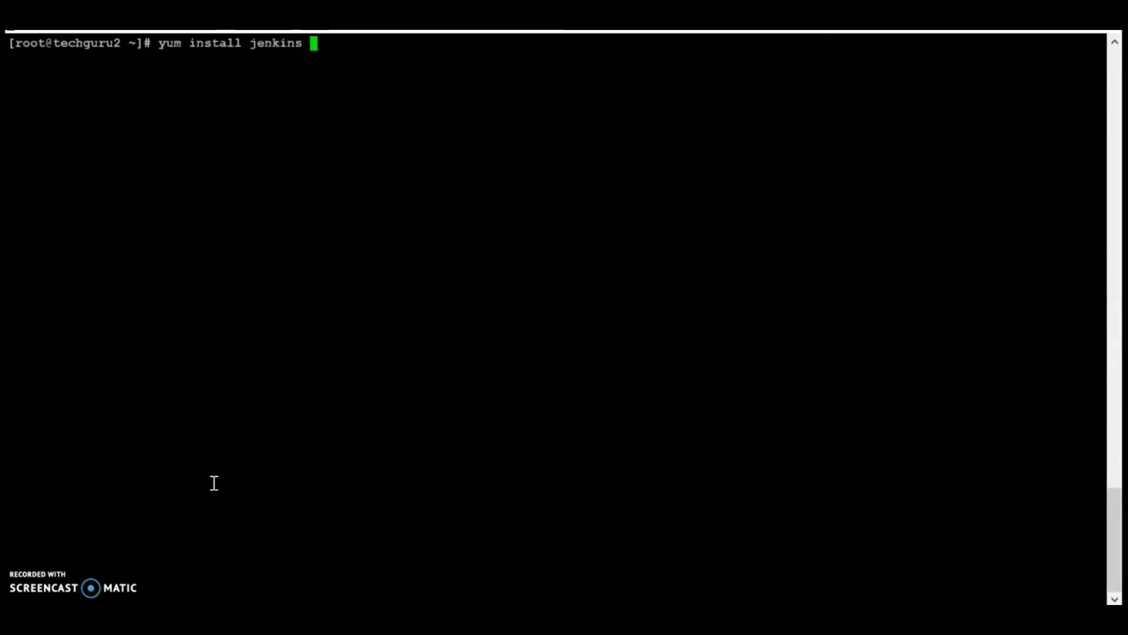
{"action": "key", "text": "Return"}
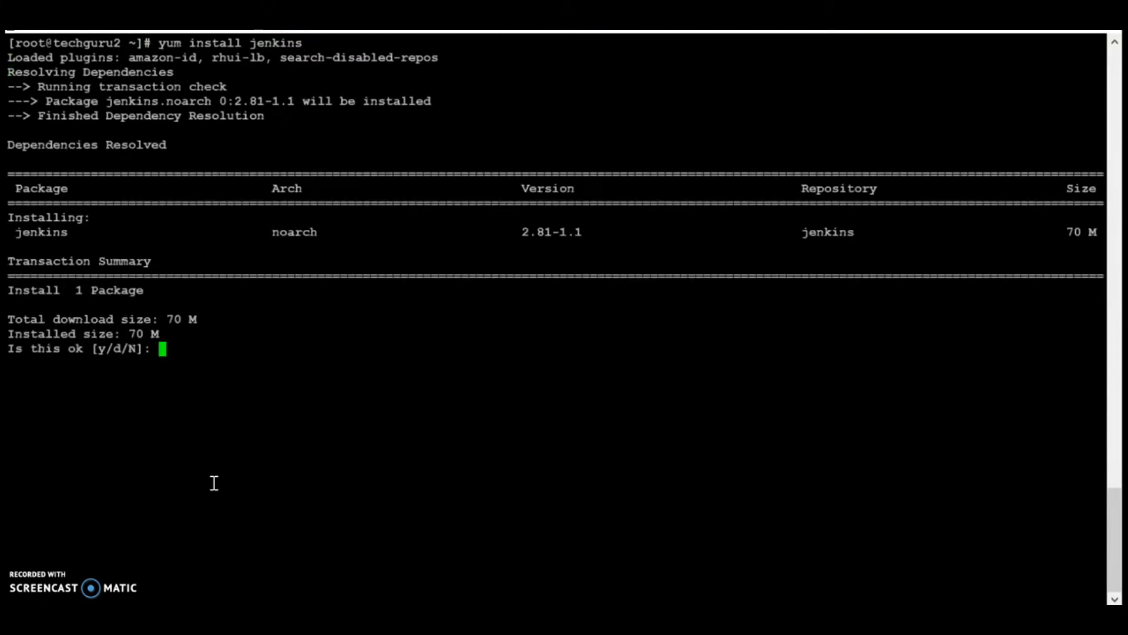
{"action": "type", "text": "y"}
{"action": "key", "text": "Return"}
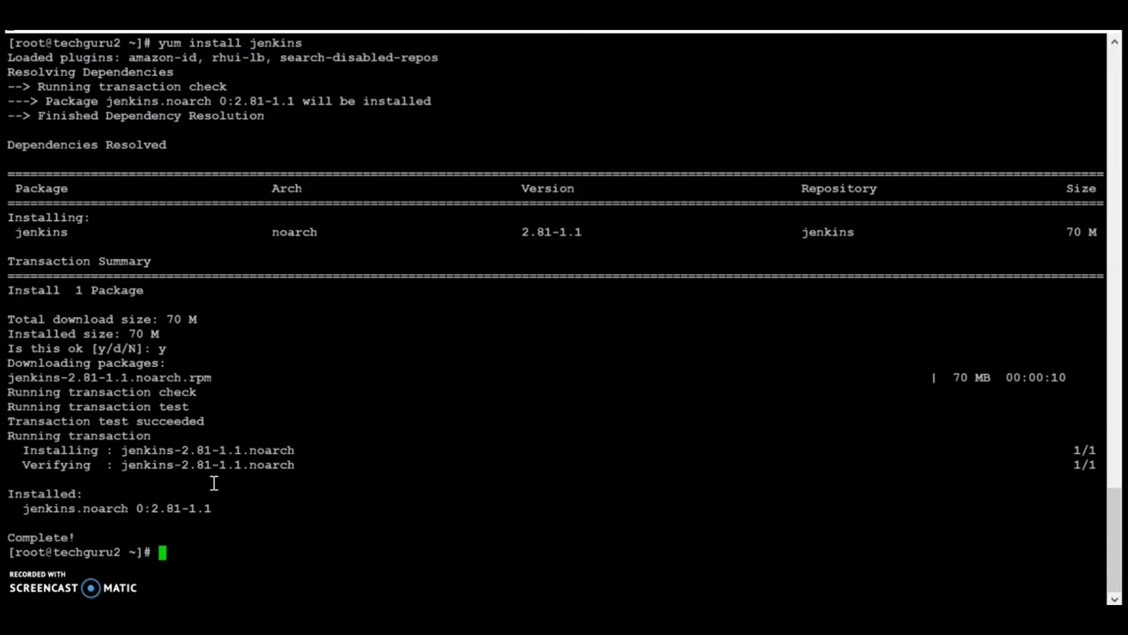
{"action": "left_click", "coordinate": [245, 449]}
{"action": "key", "text": "ctrl+l"}
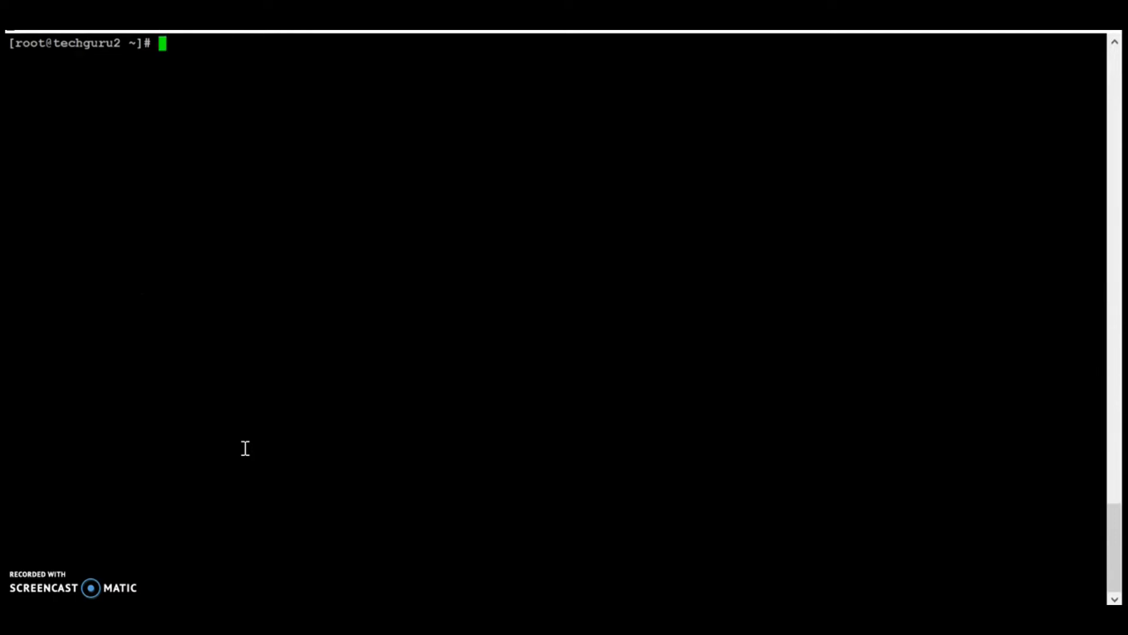
Step: Start the Jenkins service with systemctl and enable it at boot with chkconfig jenkins on
{"action": "left_click", "coordinate": [207, 305]}
{"action": "type", "text": "systemctl start jenkins"}
{"action": "key", "text": "Return"}
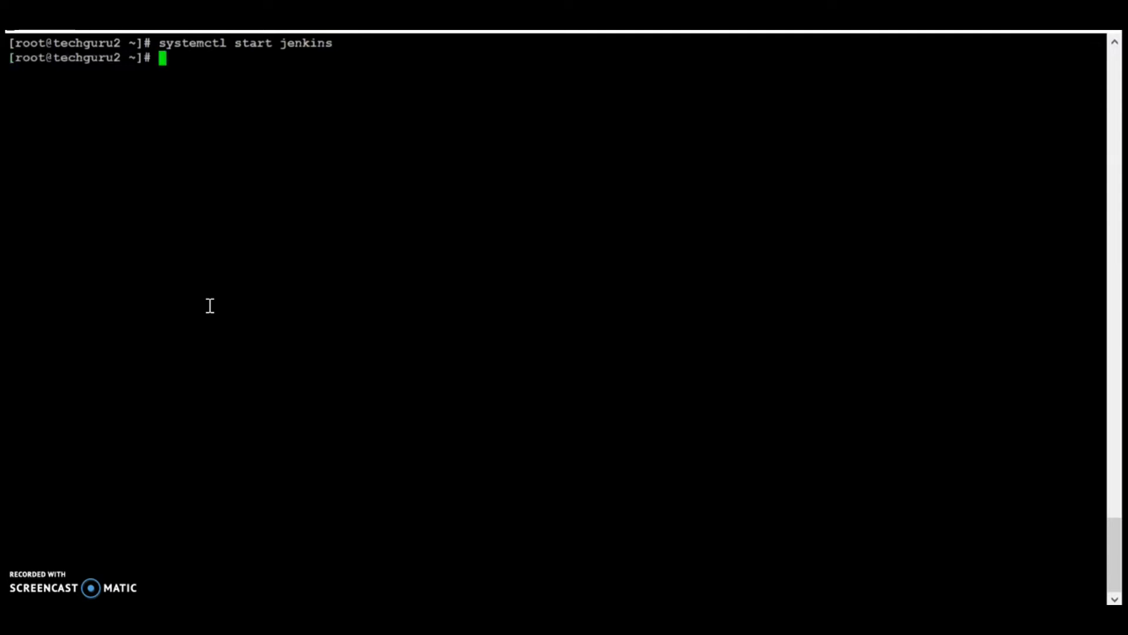
{"action": "key", "text": "Return"}
{"action": "key", "text": "Return"}
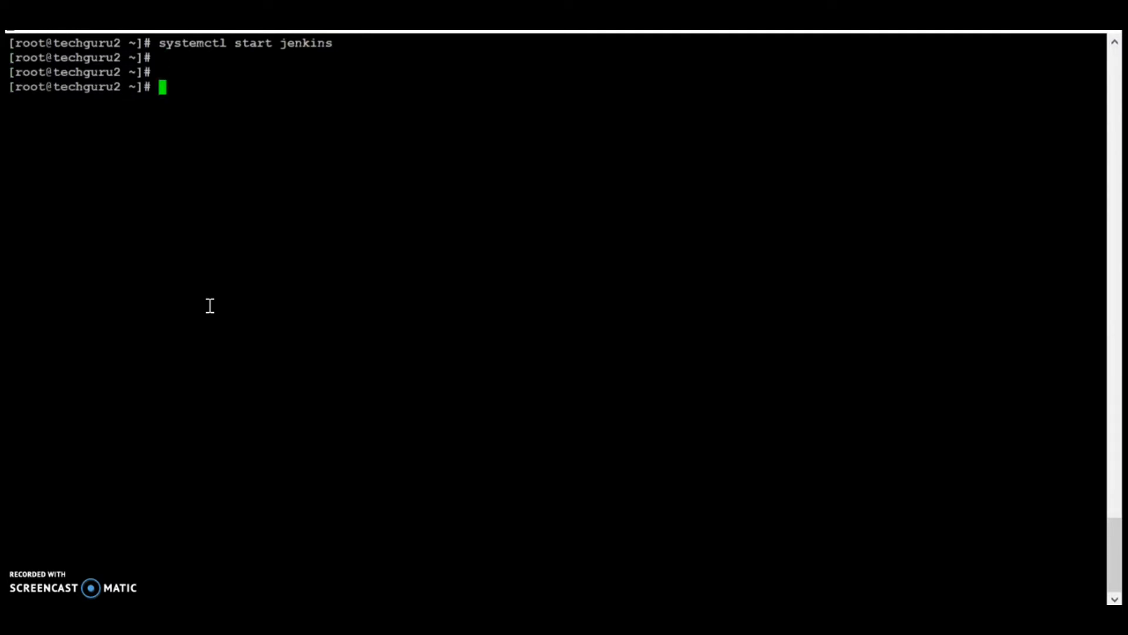
{"action": "type", "text": "chkconfig j"}
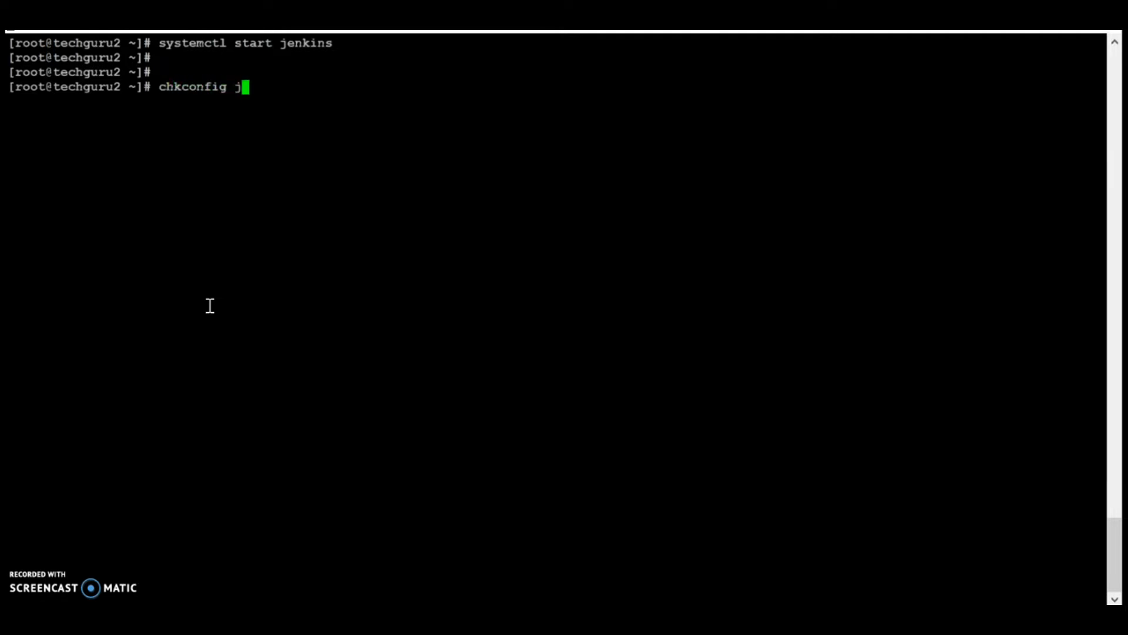
{"action": "type", "text": "enkins on"}
{"action": "key", "text": "Return"}
{"action": "key", "text": "Return"}
{"action": "key", "text": "Return"}
Step: Verify with netstat -ntlp that Java is listening on port 8080
{"action": "type", "text": "netstat "}
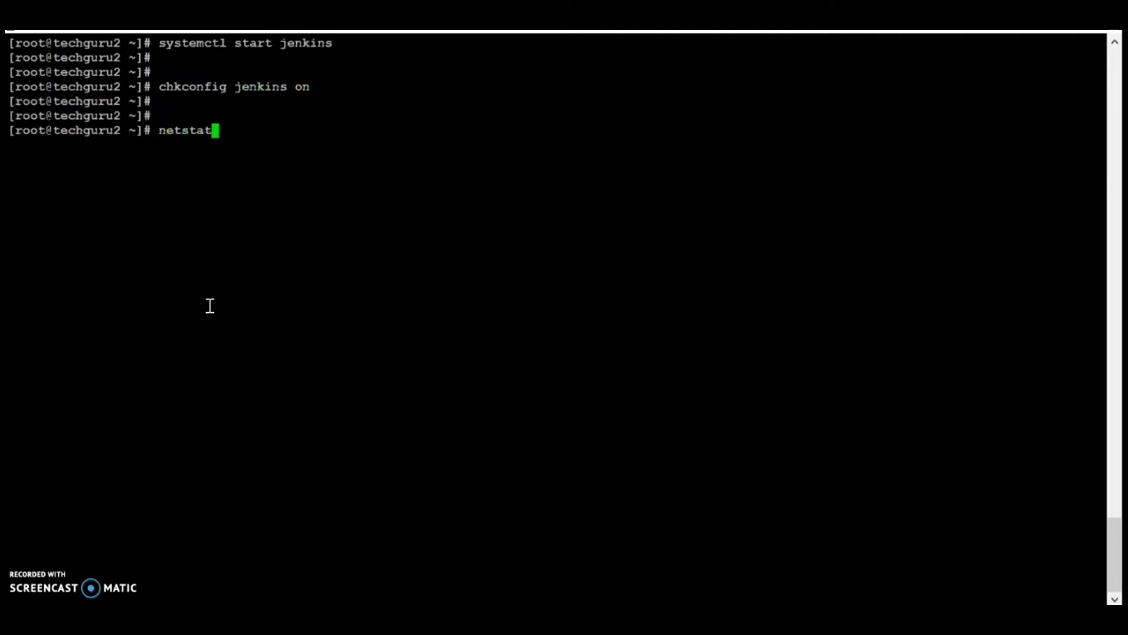
{"action": "type", "text": "-ntlp"}
{"action": "key", "text": "Return"}
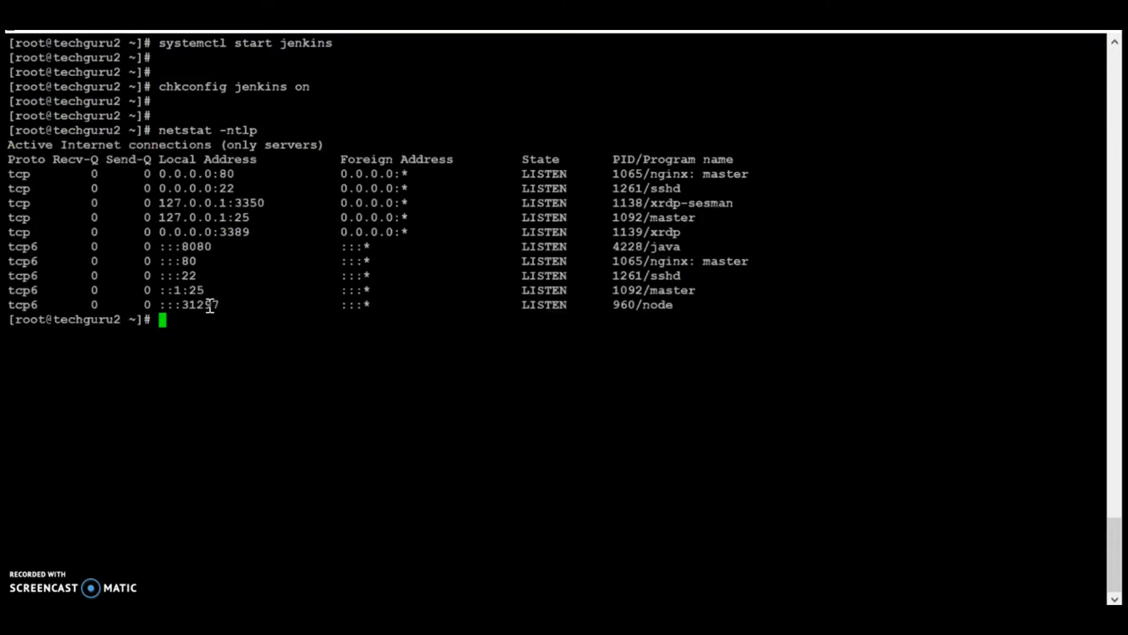
{"action": "double_click", "coordinate": [198, 247]}
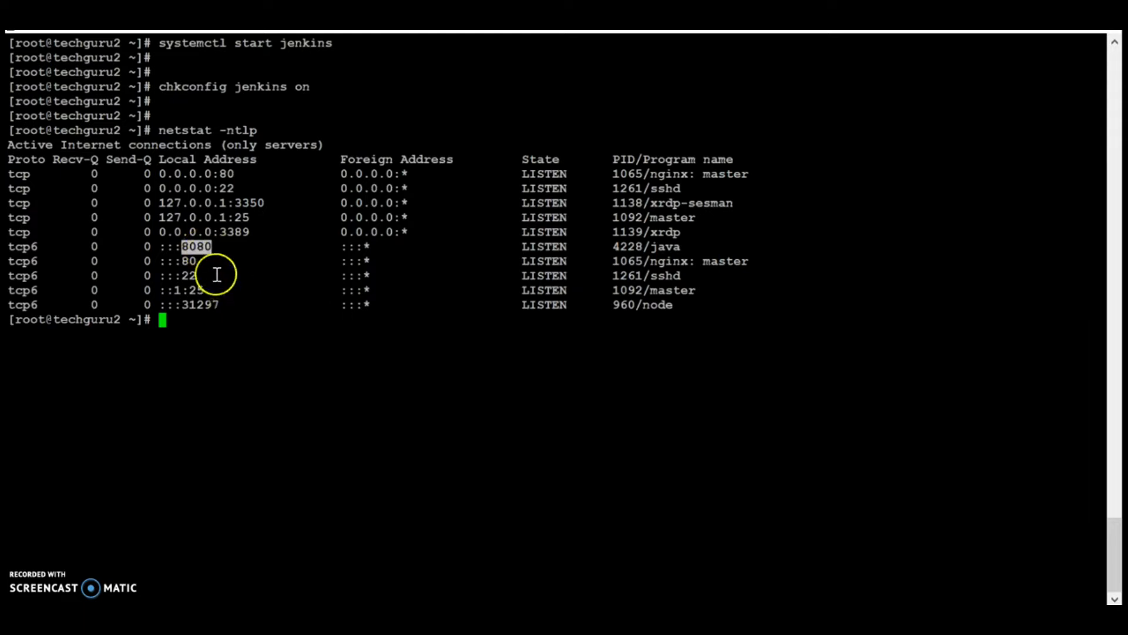
{"action": "triple_click", "coordinate": [228, 247]}
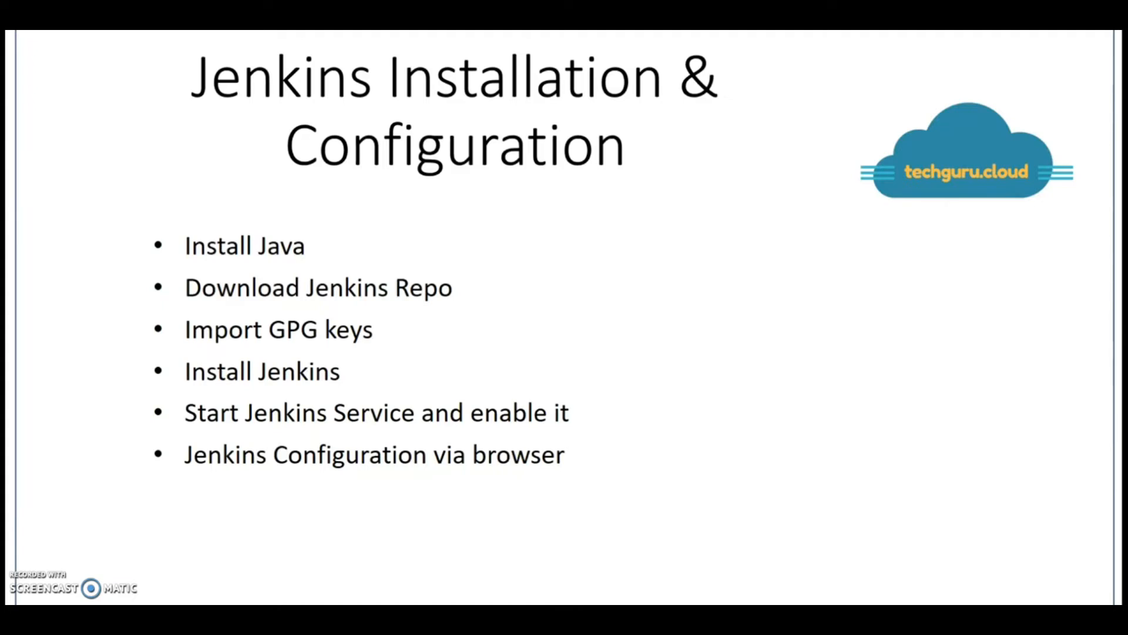
{"action": "key", "text": "alt+Tab"}
{"action": "key", "text": "alt+Tab"}
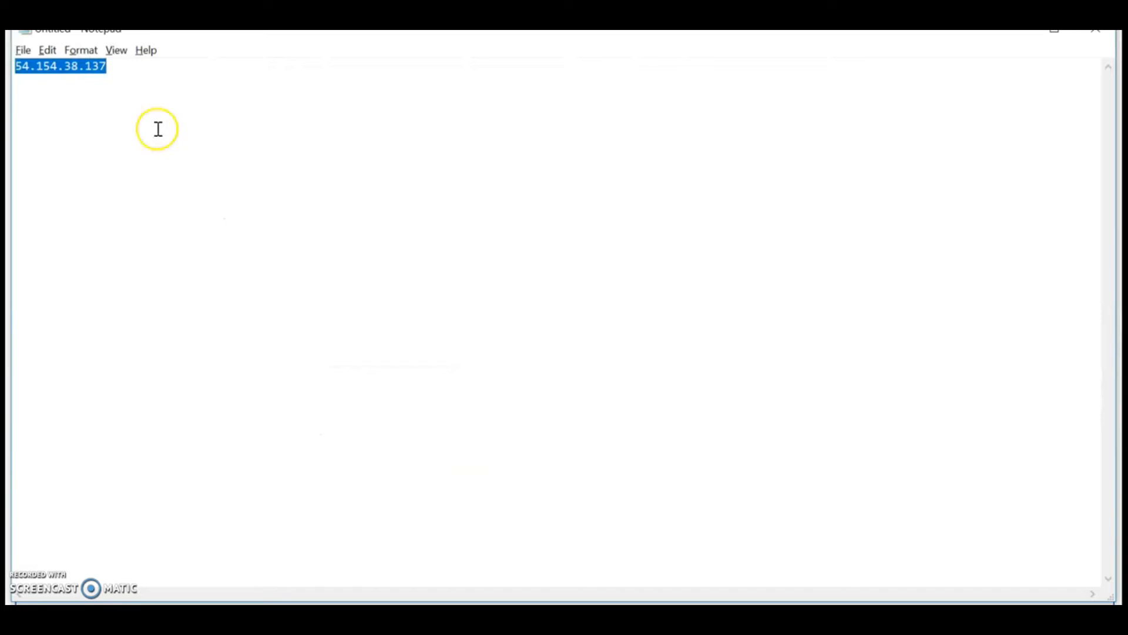
{"action": "key", "text": "alt+Tab"}
{"action": "key", "text": "alt+Tab"}
{"action": "key", "text": "Tab"}
{"action": "key", "text": "Tab"}
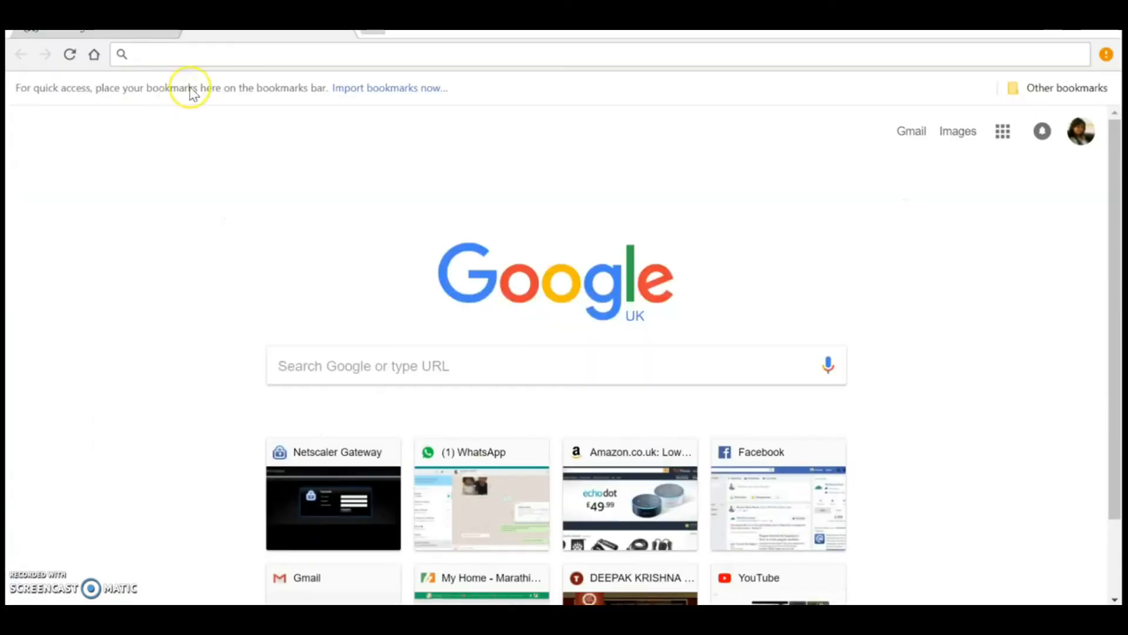
Step: Load 54.154.38.137:8080 in Chrome and select the initialAdminPassword file path
{"action": "type", "text": "54.154.38.137"}
{"action": "type", "text": ":8080"}
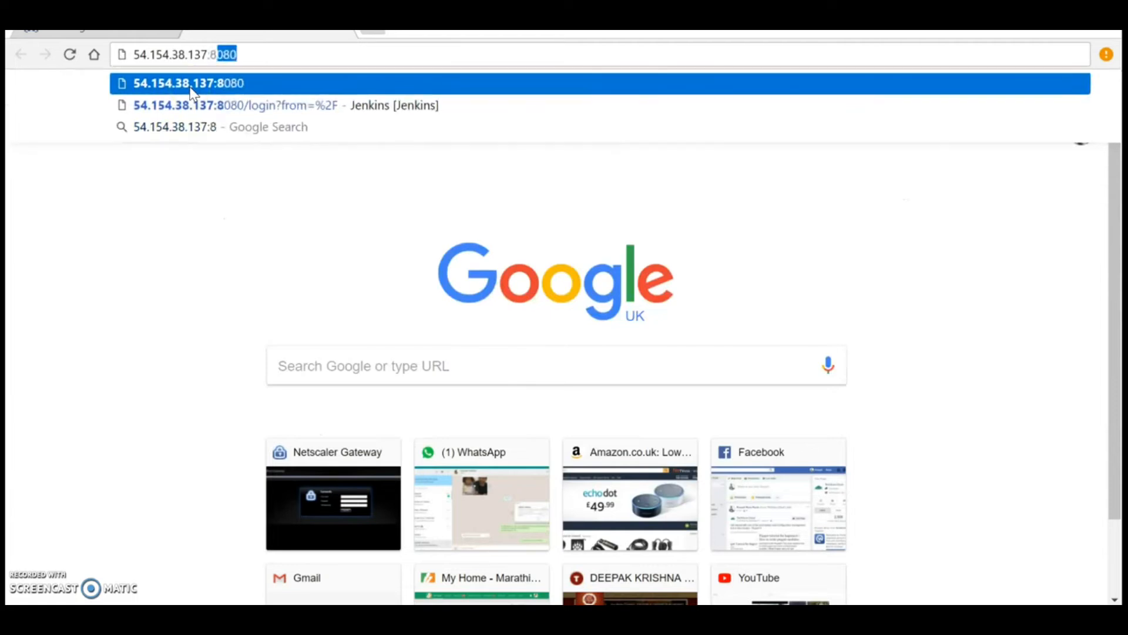
{"action": "left_click", "coordinate": [191, 88]}
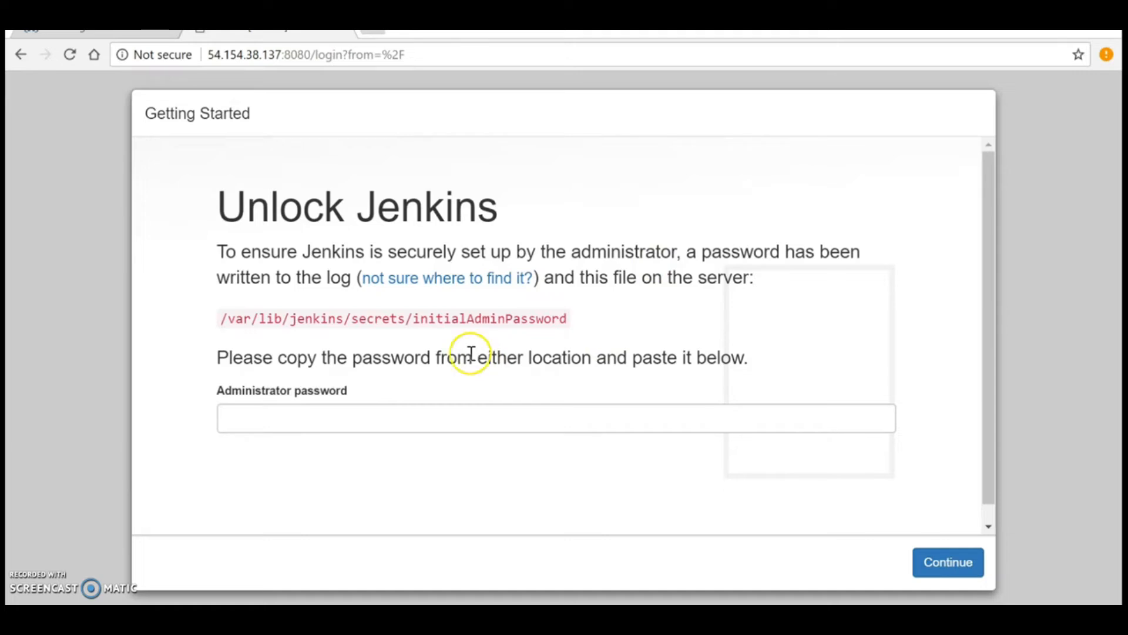
{"action": "left_click_drag", "start_coordinate": [219, 317], "coordinate": [573, 321]}
{"action": "key", "text": "ctrl+c"}
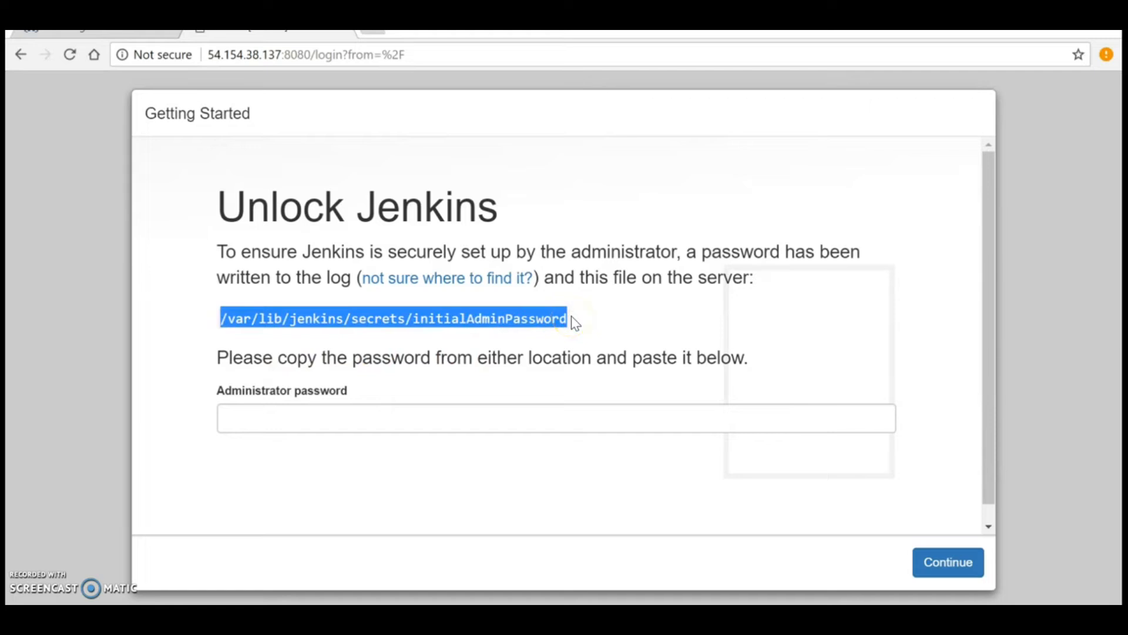
Step: Print the initial admin password with cat on /var/lib/jenkins/secrets/initialAdminPassword and copy it
{"action": "left_click", "coordinate": [420, 617]}
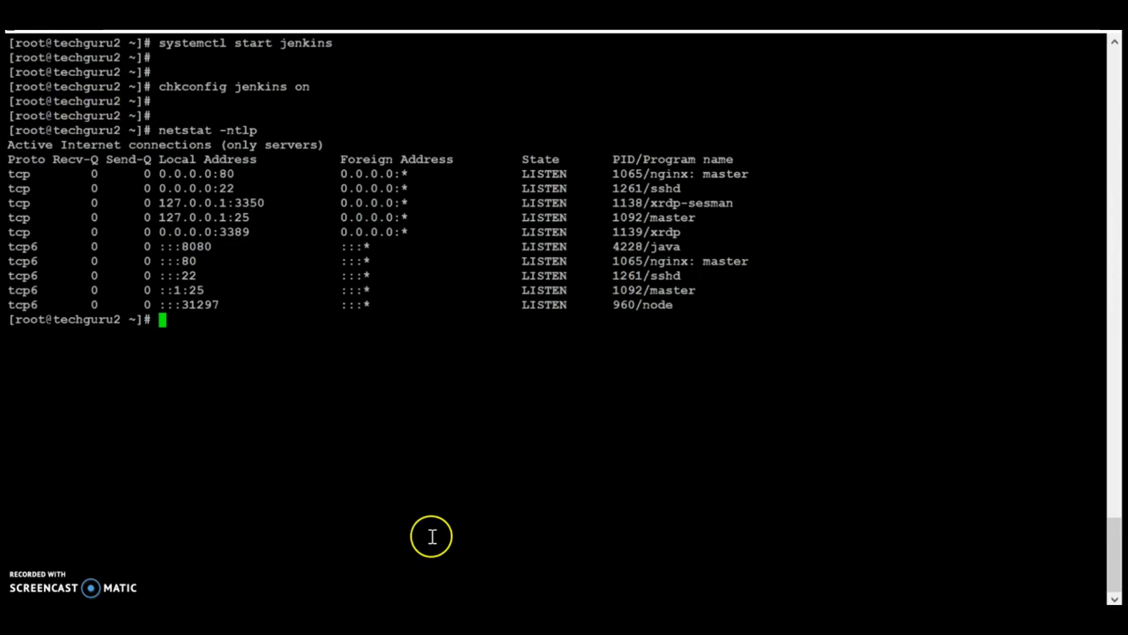
{"action": "type", "text": "cat"}
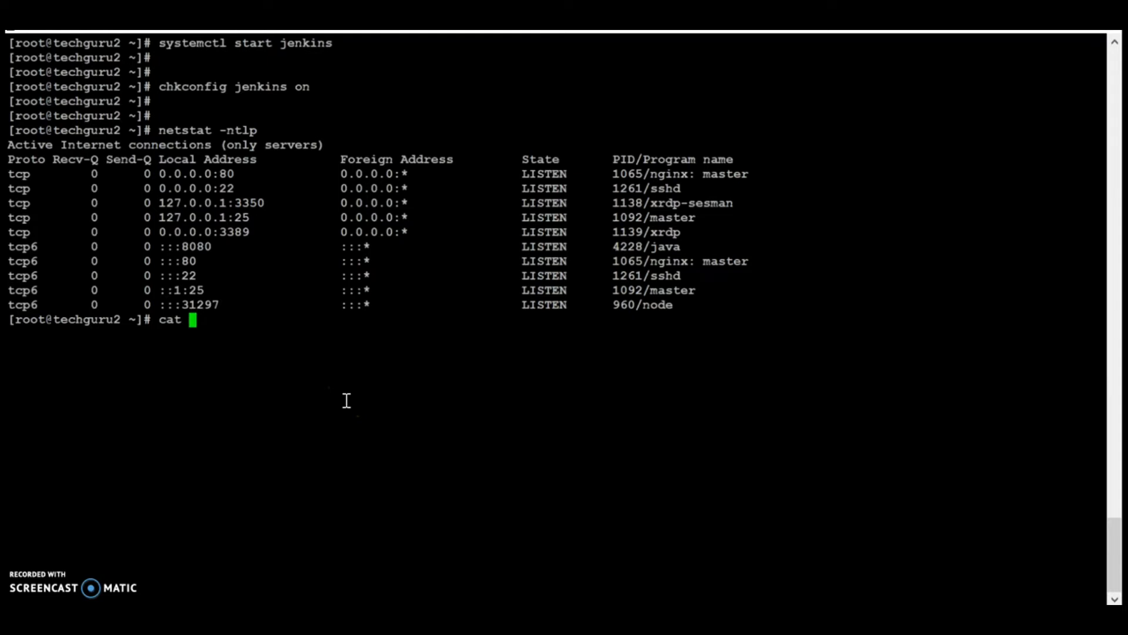
{"action": "right_click", "coordinate": [346, 401]}
{"action": "key", "text": "Return"}
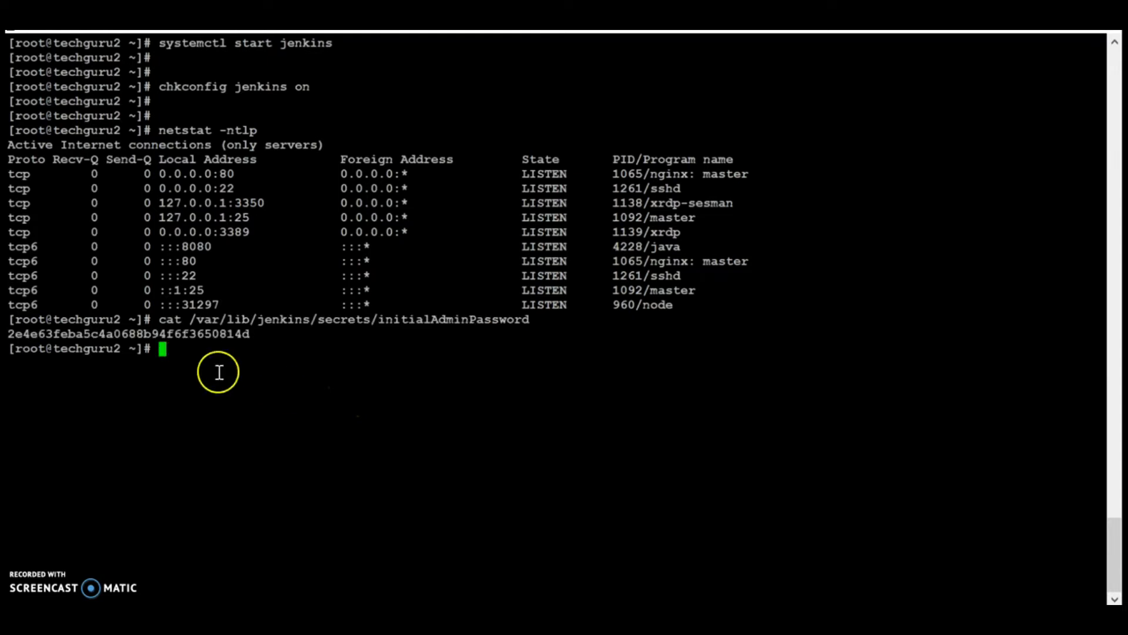
{"action": "key", "text": "alt+Tab"}
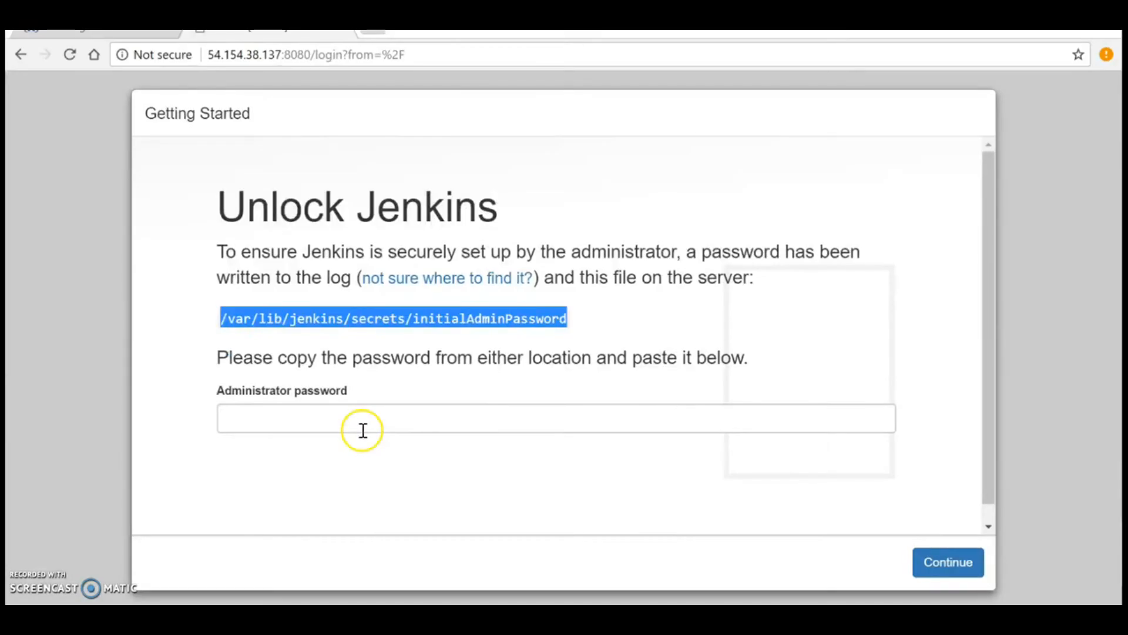
{"action": "key", "text": "alt+Tab"}
{"action": "double_click", "coordinate": [141, 333]}
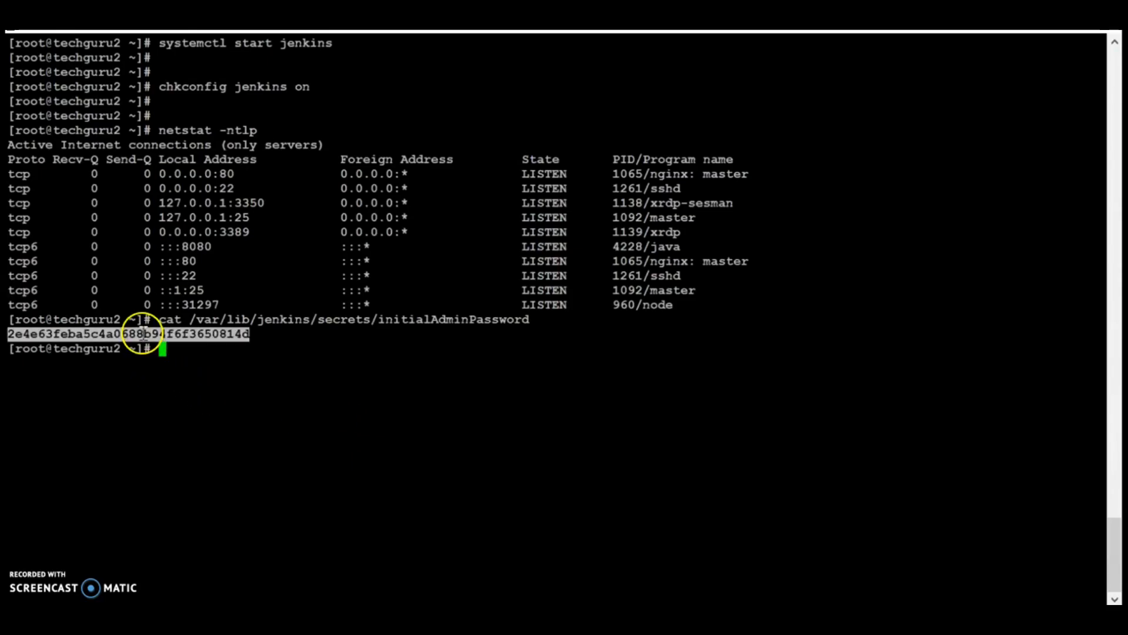
Step: Paste the password into Administrator password, continue, and decline saving it in the browser
{"action": "key", "text": "alt+Tab"}
{"action": "left_click", "coordinate": [320, 421]}
{"action": "key", "text": "ctrl+v"}
{"action": "left_click", "coordinate": [939, 571]}
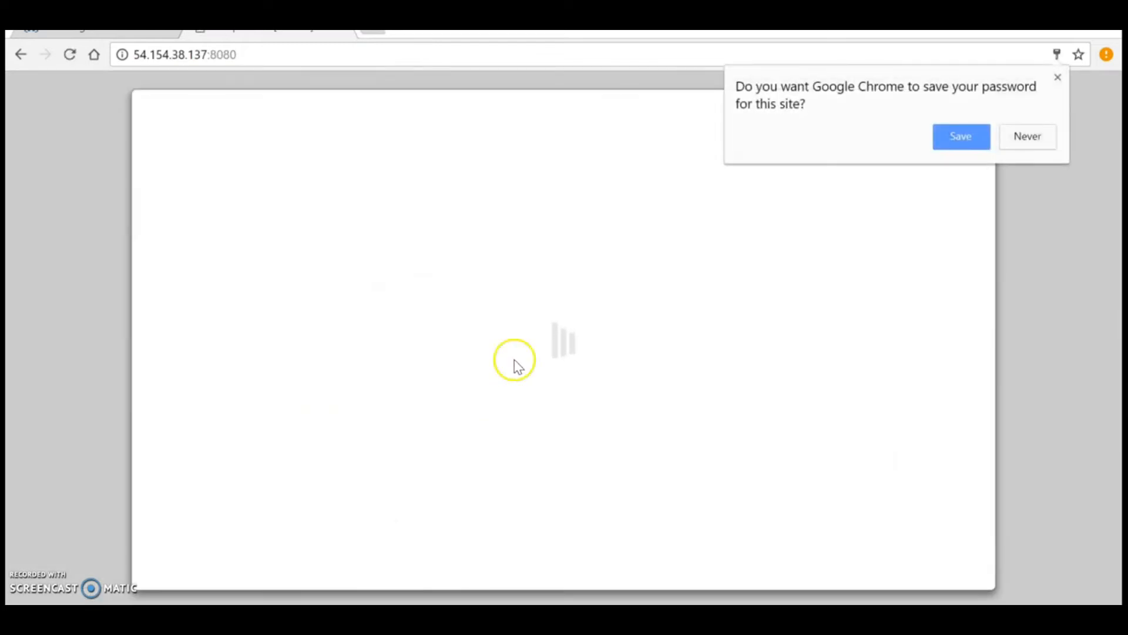
{"action": "left_click", "coordinate": [1027, 138]}
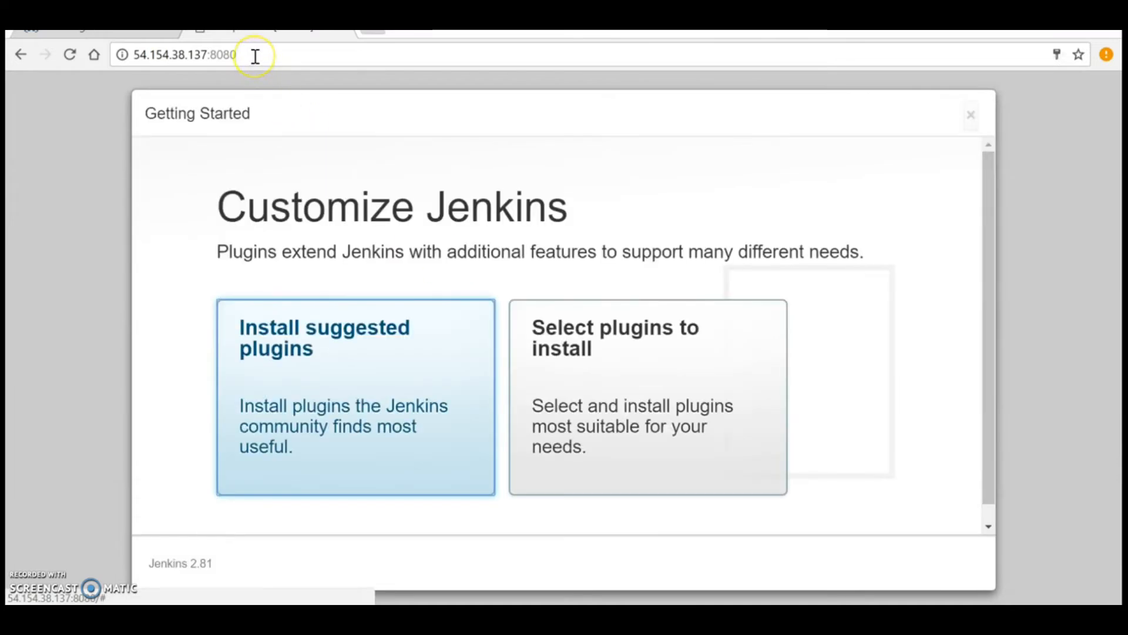
Step: Choose 'Select plugins to install' on the Customize Jenkins page
{"action": "scroll", "coordinate": [579, 232], "scroll_direction": "down", "scroll_amount": 1}
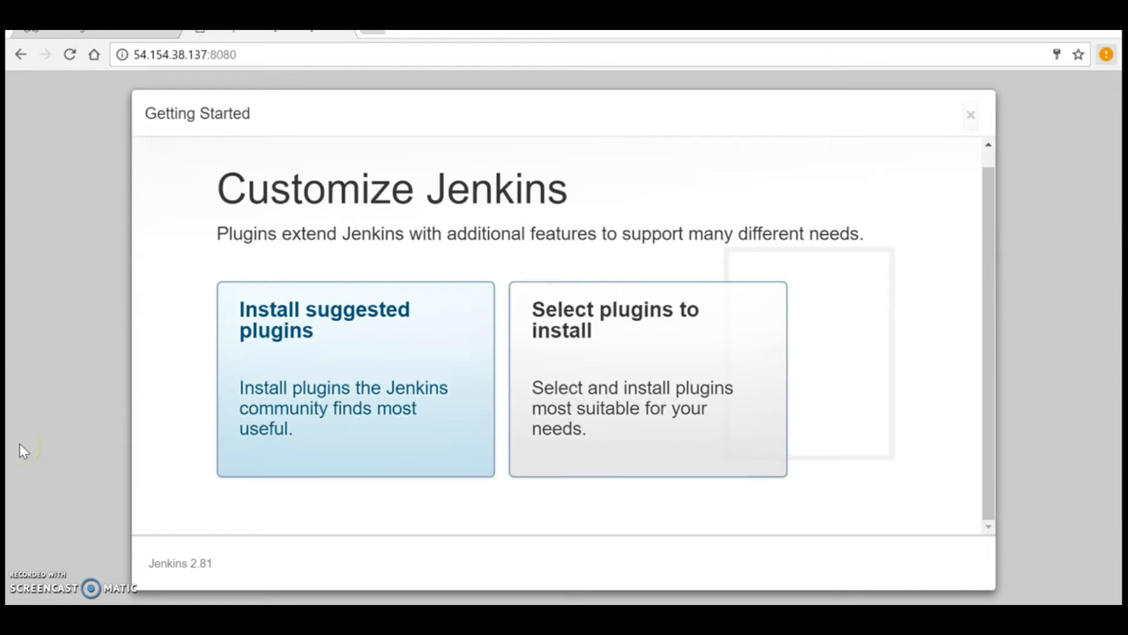
{"action": "left_click", "coordinate": [623, 372]}
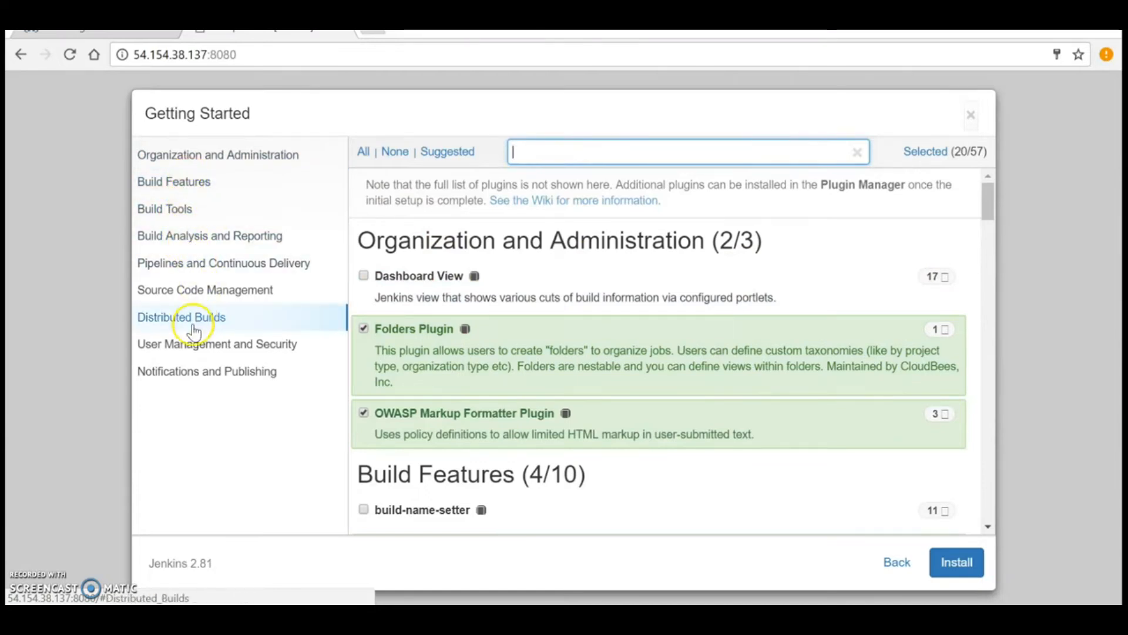
Step: Review the 20 pre-selected plugins across the categories and install them
{"action": "scroll", "coordinate": [664, 317], "scroll_direction": "down", "scroll_amount": 10}
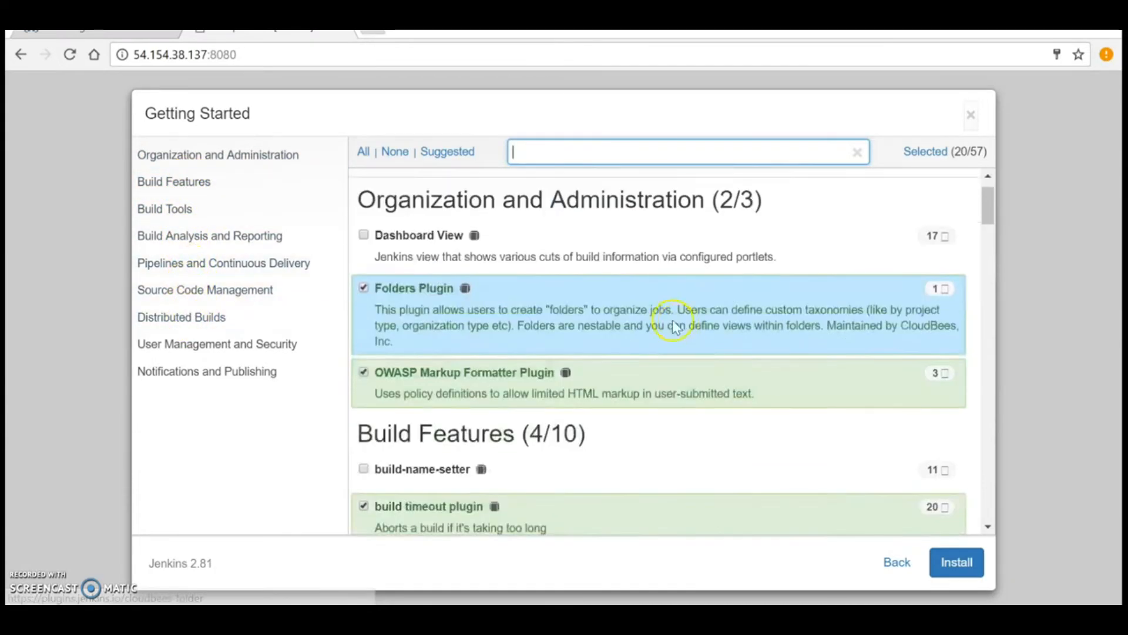
{"action": "scroll", "coordinate": [647, 309], "scroll_direction": "down", "scroll_amount": 4}
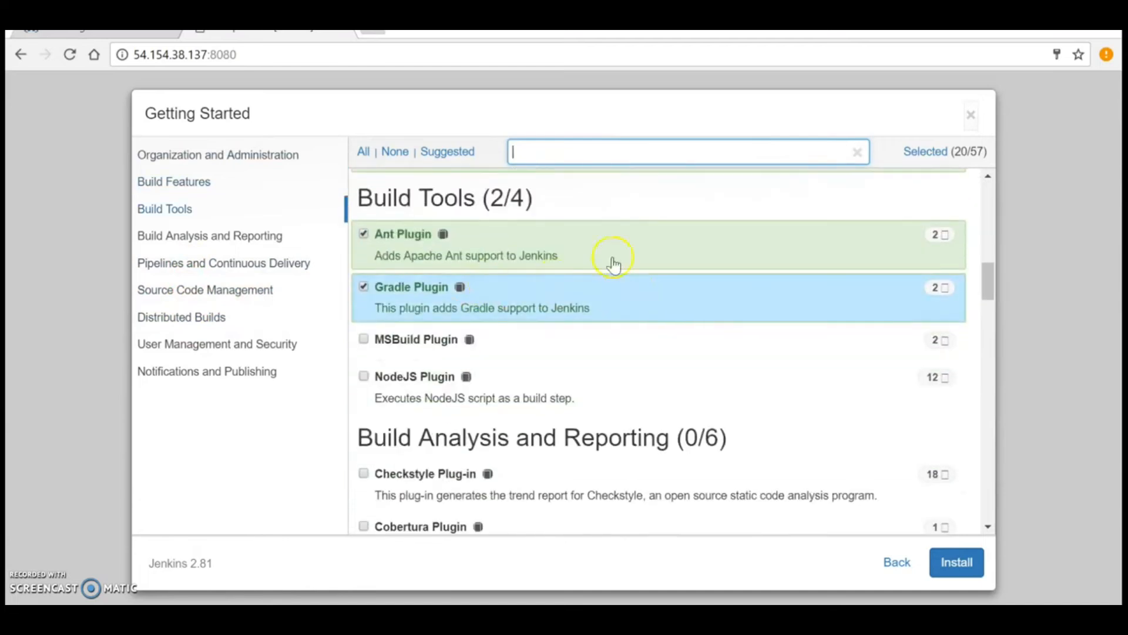
{"action": "scroll", "coordinate": [625, 291], "scroll_direction": "down", "scroll_amount": 3}
{"action": "scroll", "coordinate": [612, 312], "scroll_direction": "down", "scroll_amount": 10}
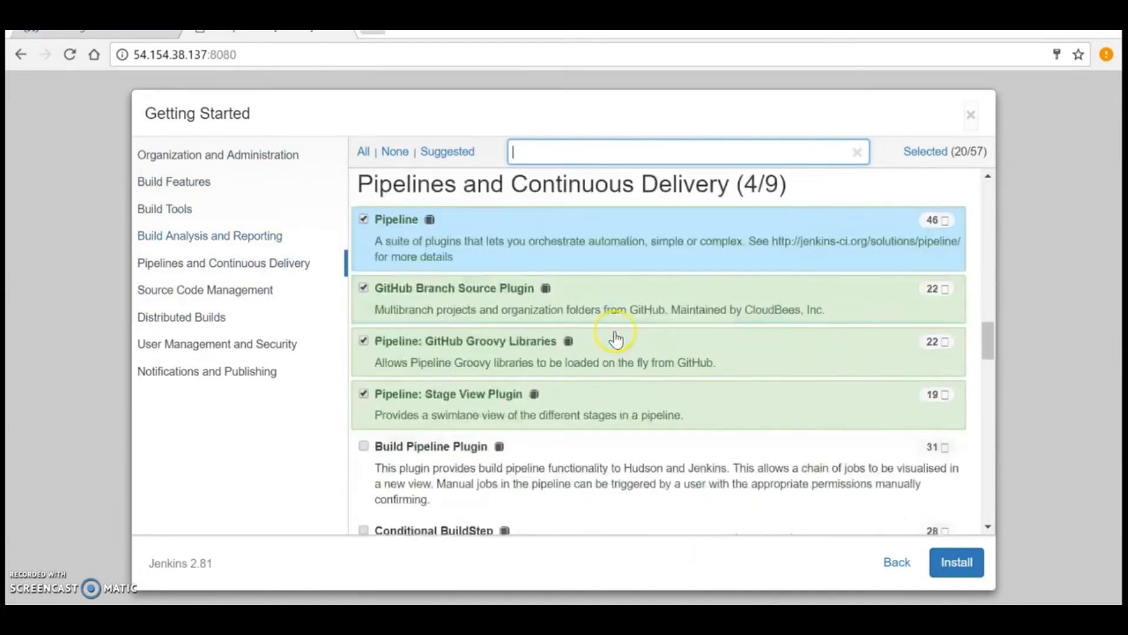
{"action": "scroll", "coordinate": [616, 339], "scroll_direction": "down", "scroll_amount": 10}
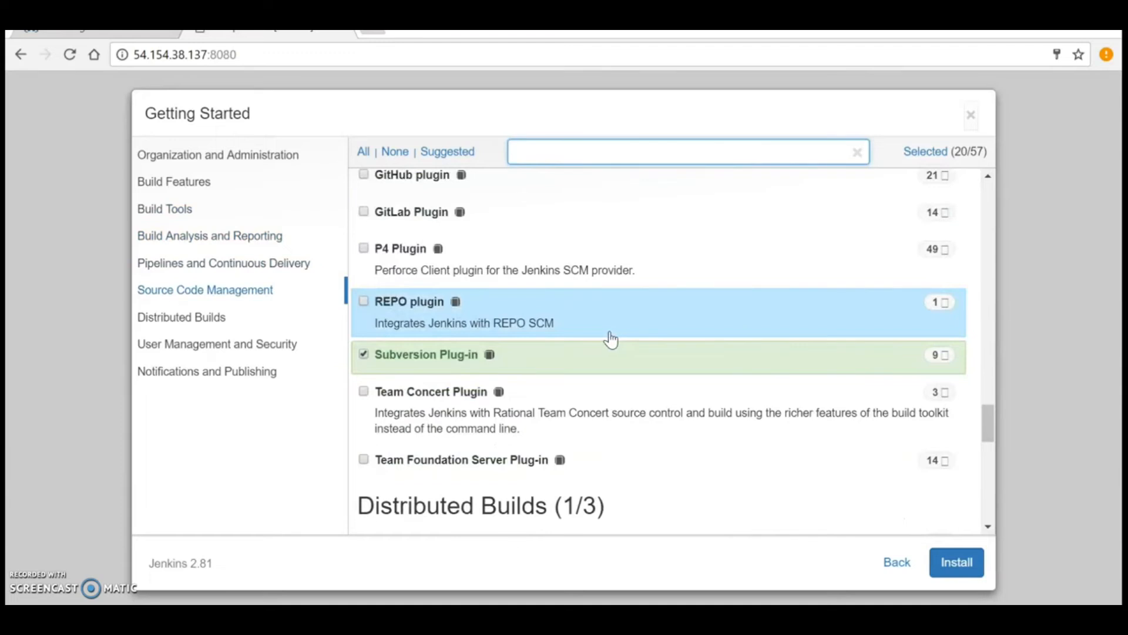
{"action": "scroll", "coordinate": [611, 338], "scroll_direction": "down", "scroll_amount": 4}
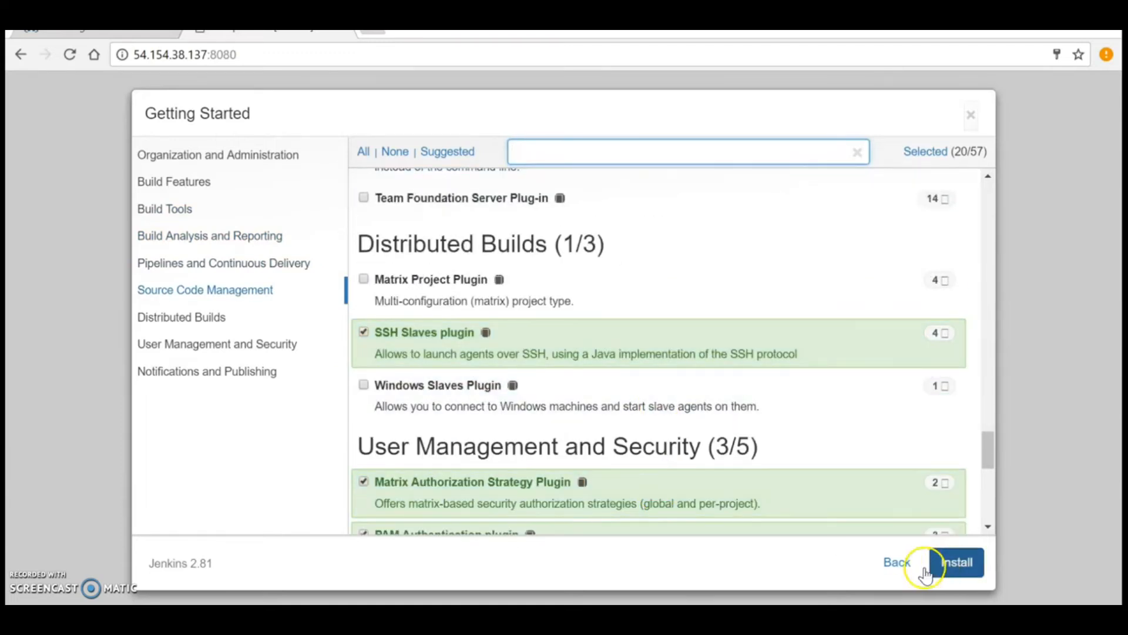
{"action": "left_click", "coordinate": [969, 575]}
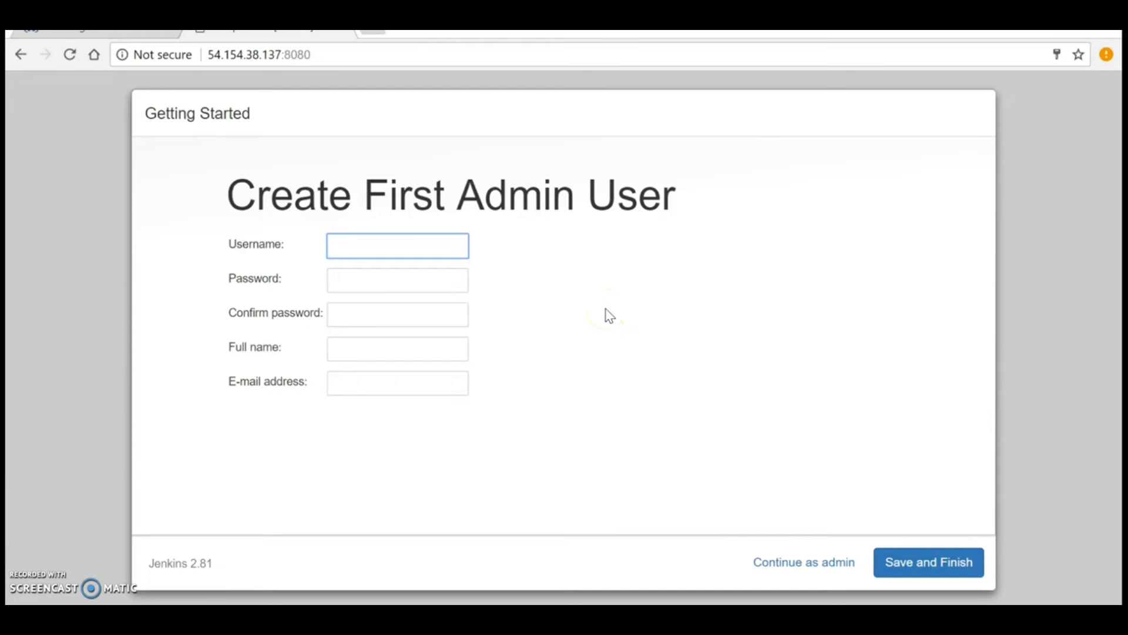
Step: Enter the admin's username, password twice, full name and e-mail, then Save and Finish
{"action": "type", "text": "testuser1"}
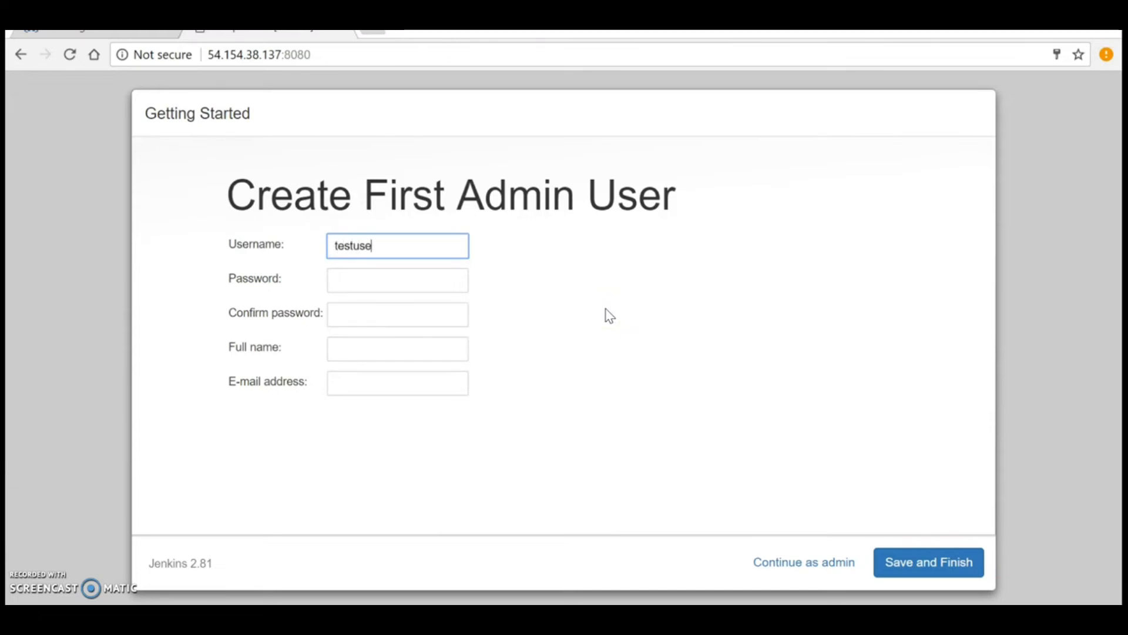
{"action": "left_click", "coordinate": [439, 291]}
{"action": "type", "text": "12345678910"}
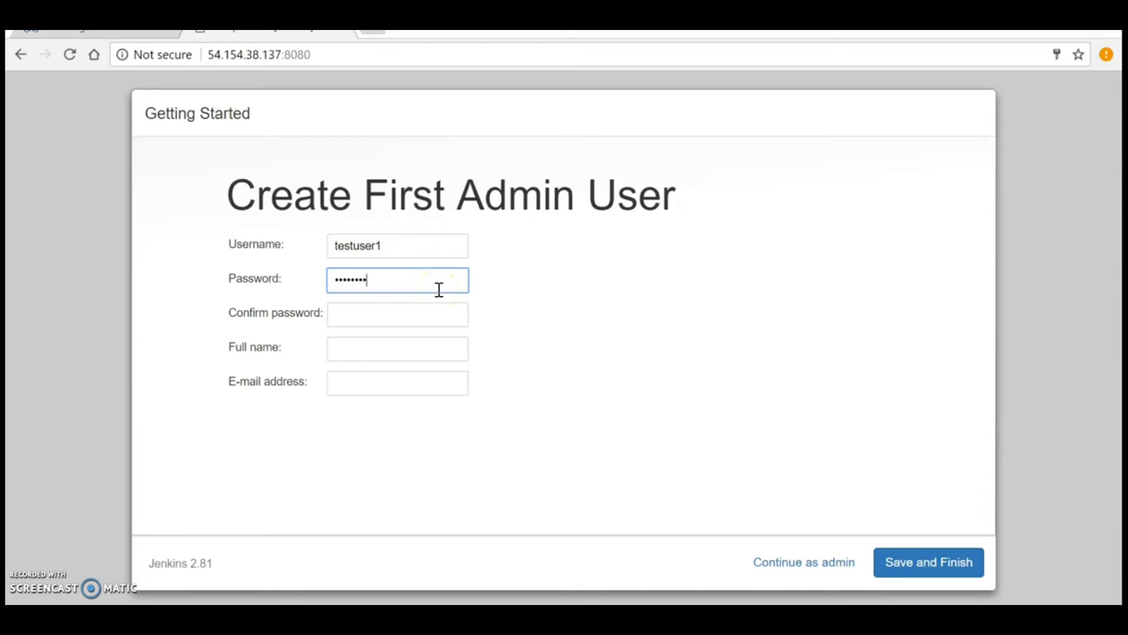
{"action": "type", "text": "1"}
{"action": "left_click", "coordinate": [410, 316]}
{"action": "type", "text": "12345678"}
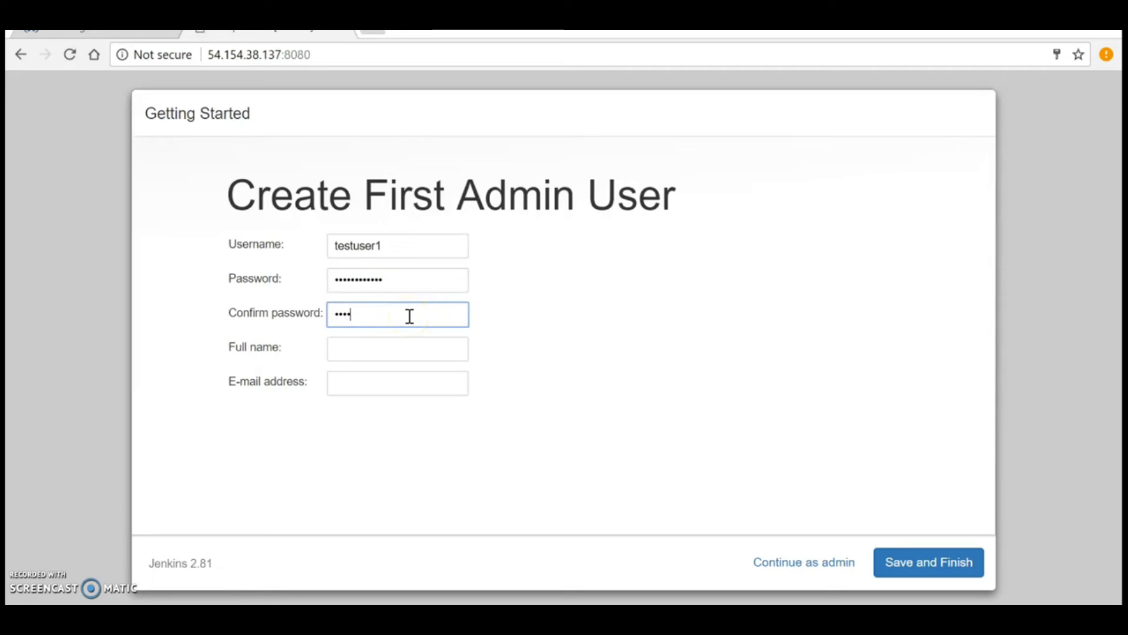
{"action": "type", "text": "9101"}
{"action": "left_click", "coordinate": [396, 346]}
{"action": "type", "text": "testuser"}
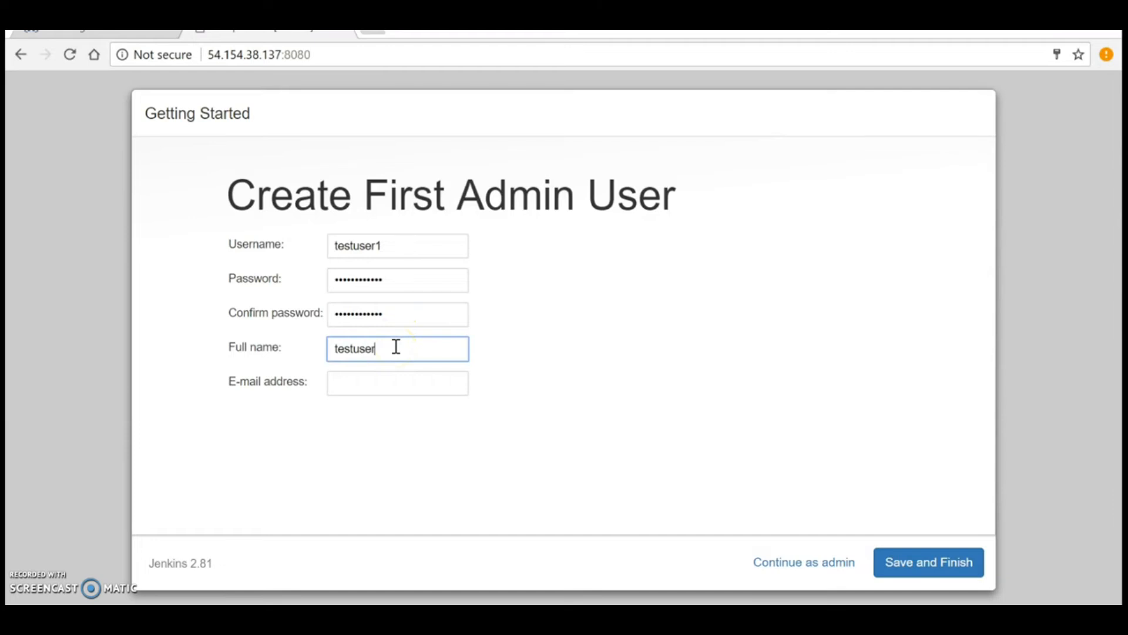
{"action": "left_click", "coordinate": [371, 393]}
{"action": "type", "text": "test@localhost.com"}
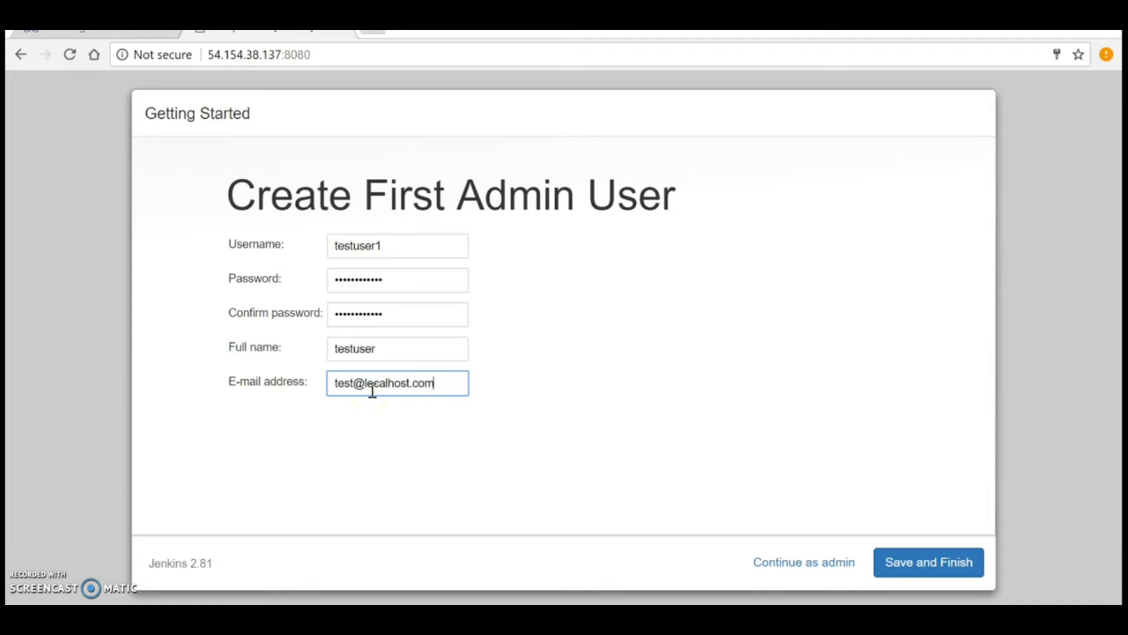
{"action": "left_click", "coordinate": [374, 386]}
{"action": "left_click", "coordinate": [914, 565]}
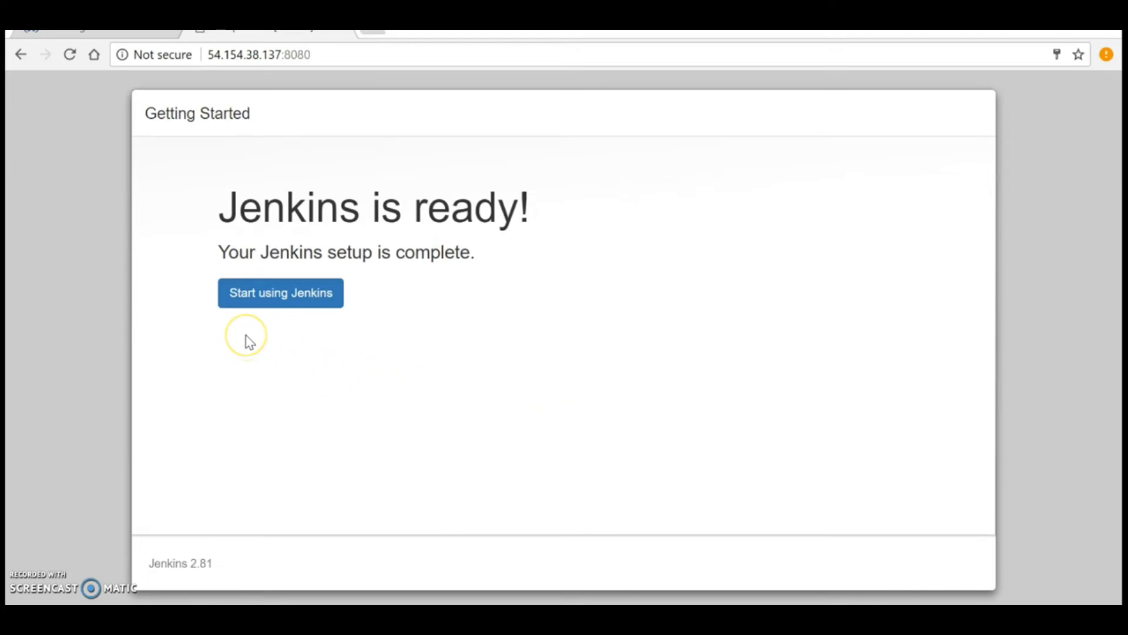
Step: Choose Start using Jenkins to reach the dashboard
{"action": "left_click", "coordinate": [275, 301]}
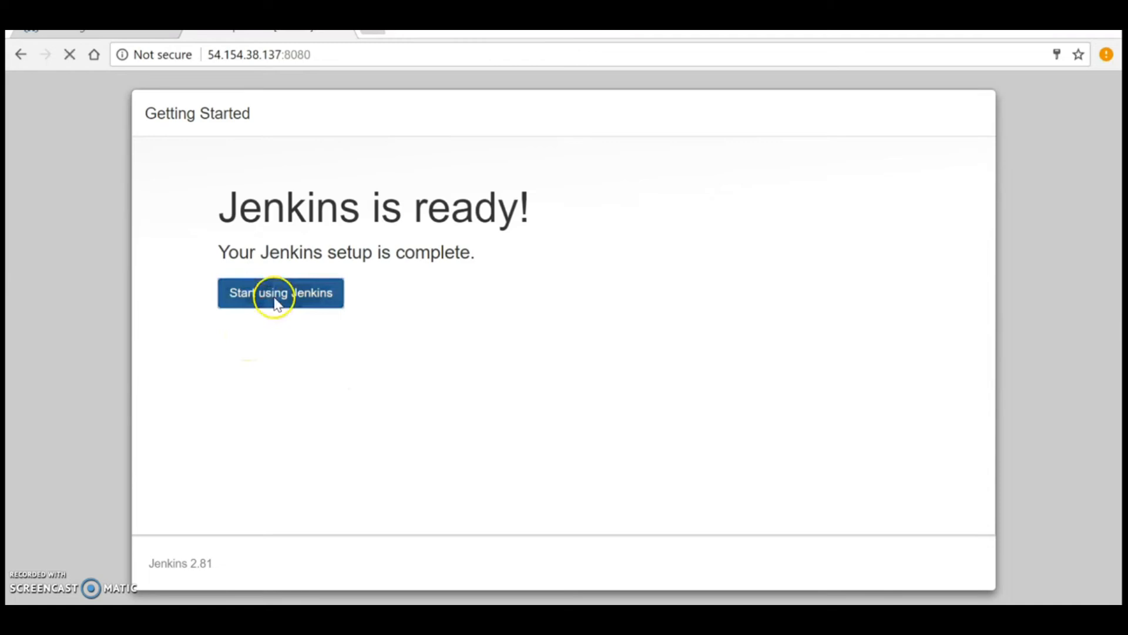